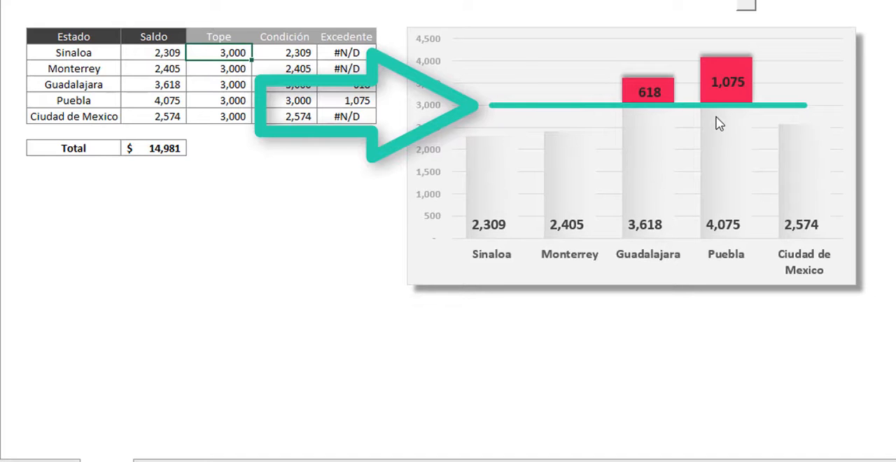
- Examine the finished chart's cap line and excess segments, and Puebla's Saldo and Tope values in the table
mouse_move(633, 133)
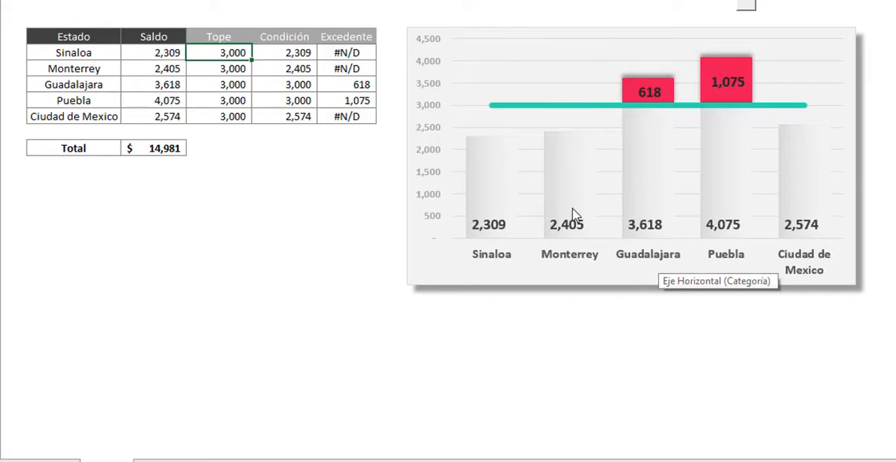
mouse_move(573, 114)
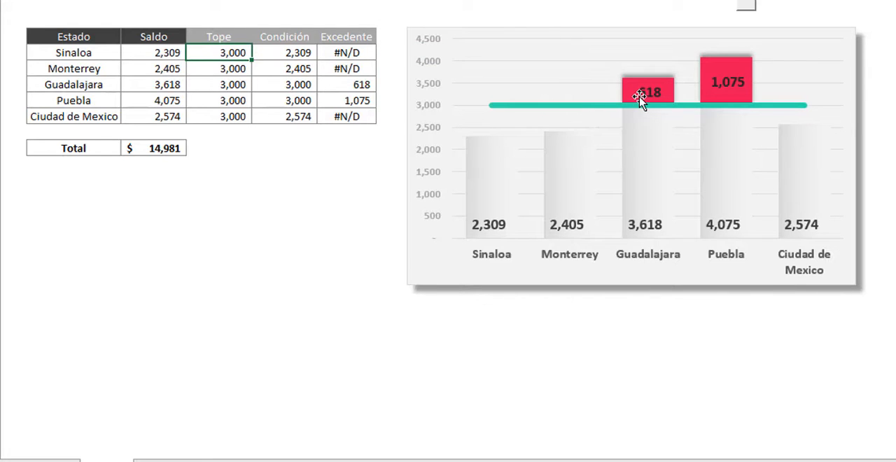
mouse_move(632, 241)
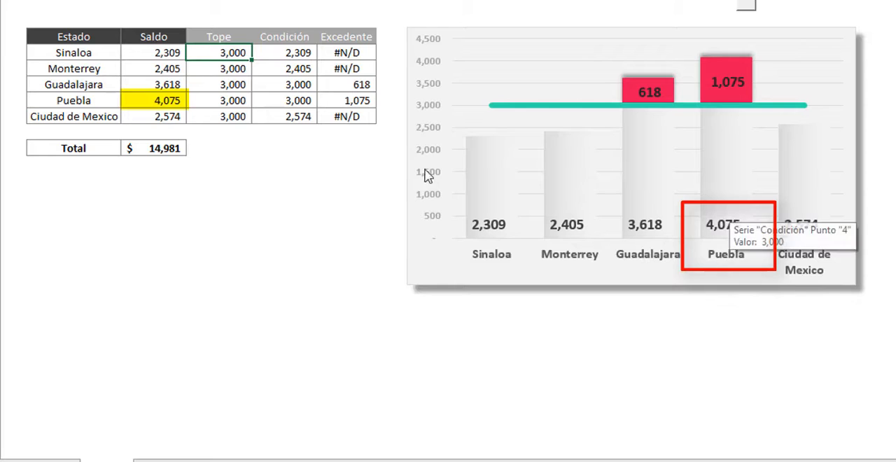
click(165, 107)
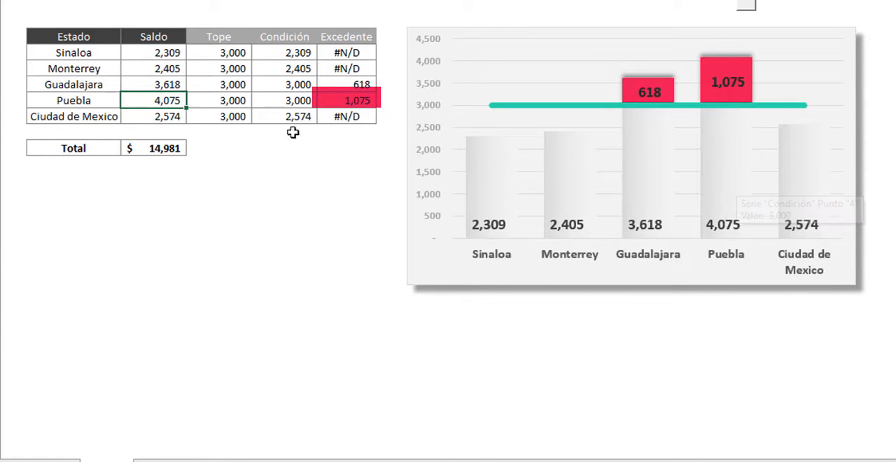
click(224, 99)
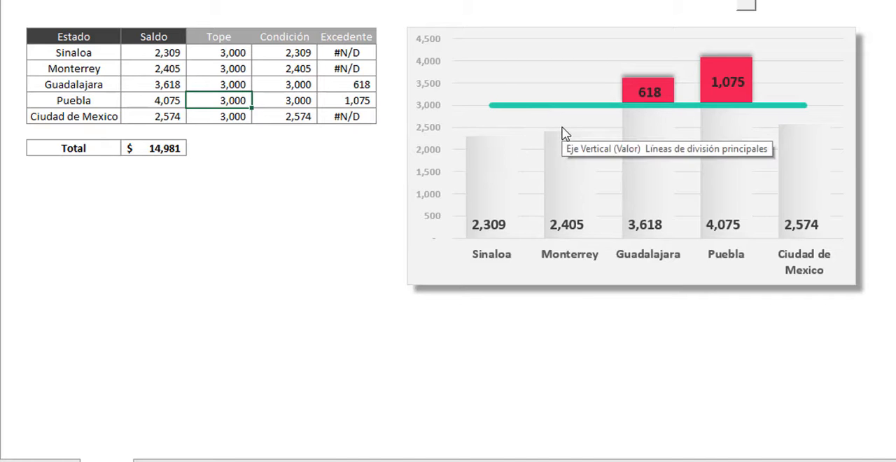
click(890, 124)
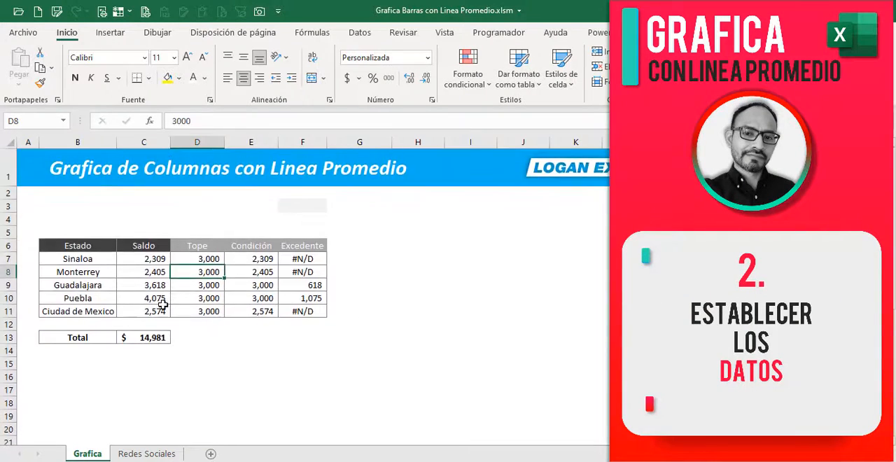
- Clear the Tope, Condición and Excedente values for all five states in D7:F11
click(214, 321)
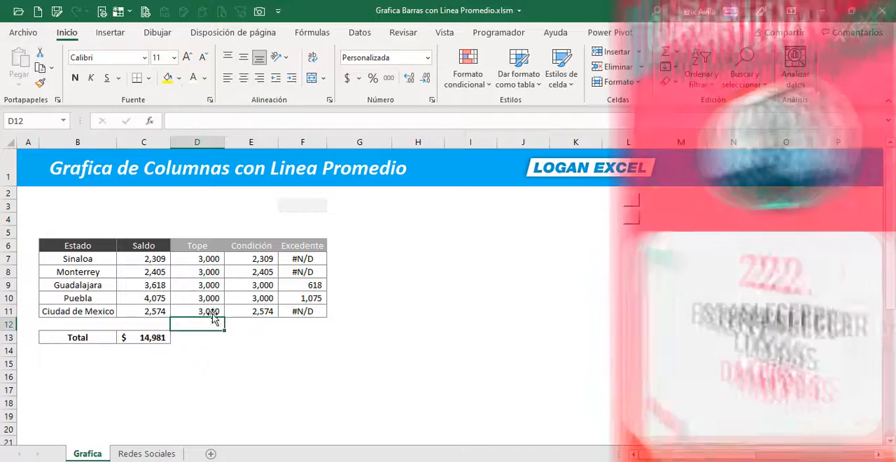
drag(208, 258, 312, 310)
key(Delete)
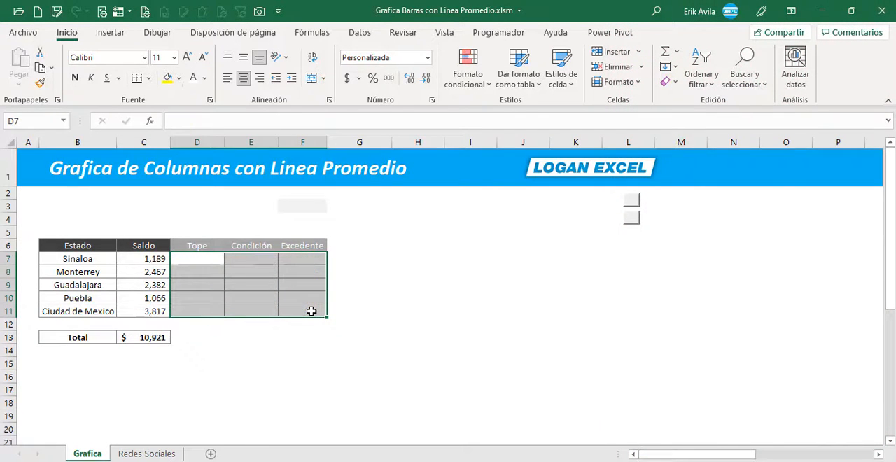
click(224, 285)
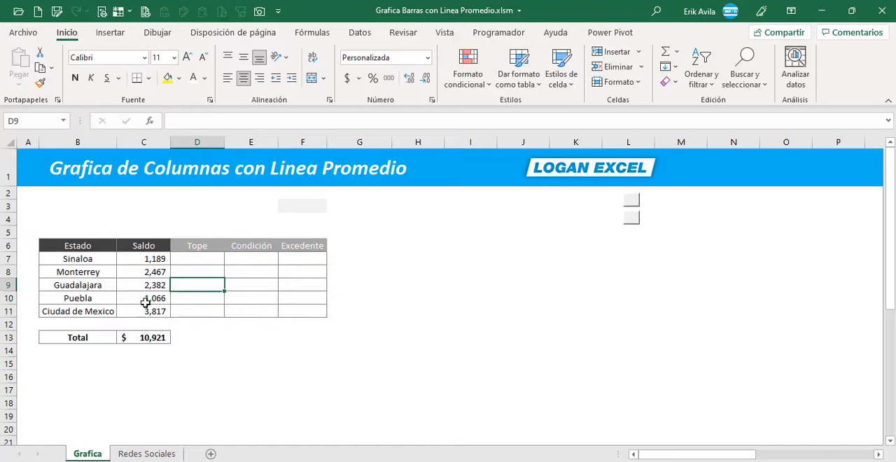
- Inspect the formulas behind the Saldo values for Monterrey and Sinaloa
click(139, 274)
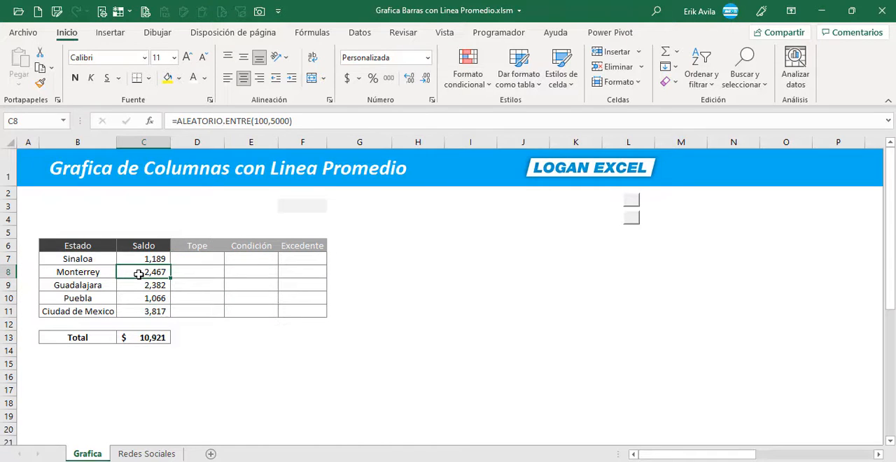
click(151, 259)
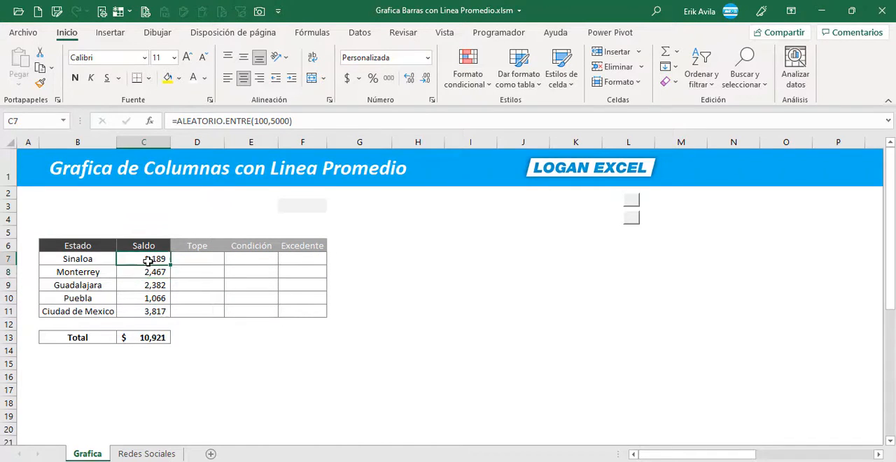
click(185, 297)
- Enter a Tope of 3000 for Sinaloa in D7 and fill it down to Ciudad de Mexico in D11
click(200, 258)
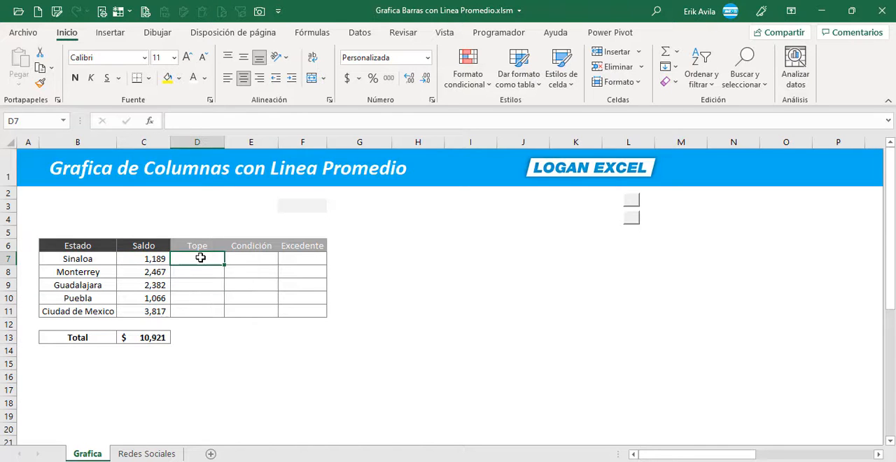
text(3000)
key(Return)
click(200, 259)
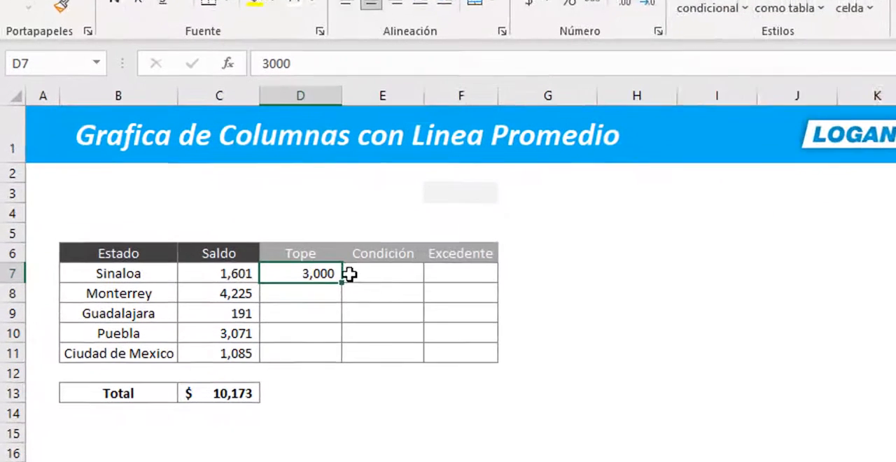
drag(348, 296, 350, 362)
drag(329, 276, 319, 274)
click(319, 274)
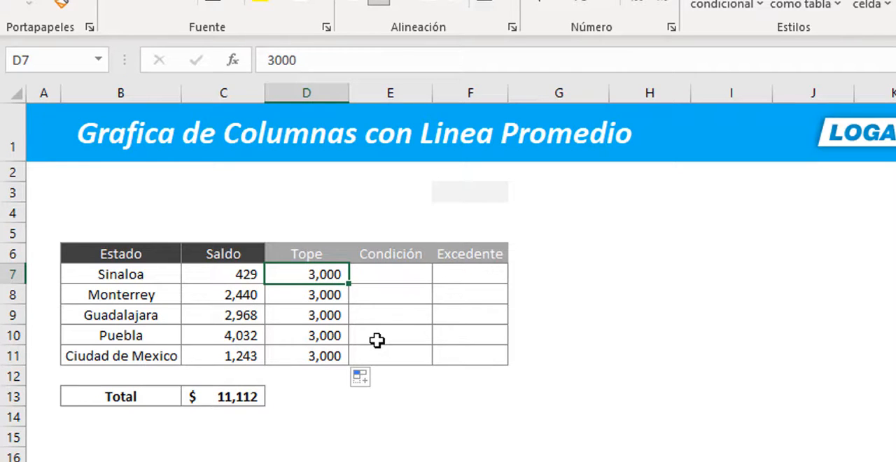
- Move the red and blue rectangles from below the table to beside it, starting at column G, with red above blue
key(Right)
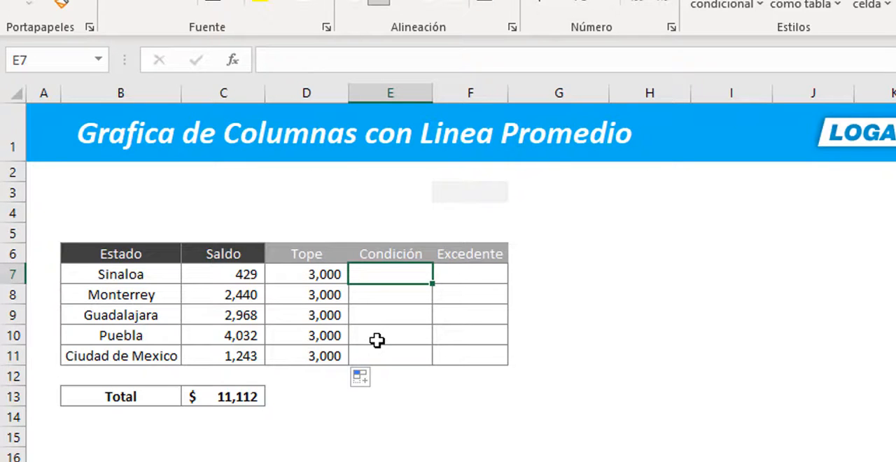
scroll(377, 340, down, 1)
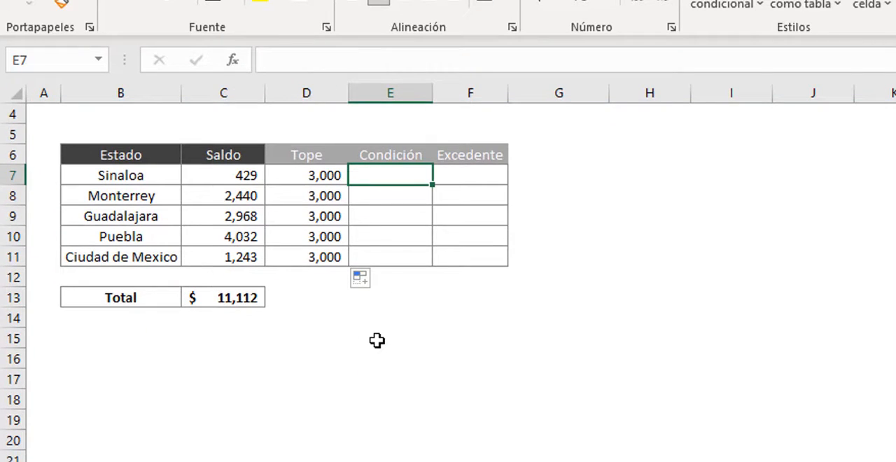
scroll(350, 351, up, 1)
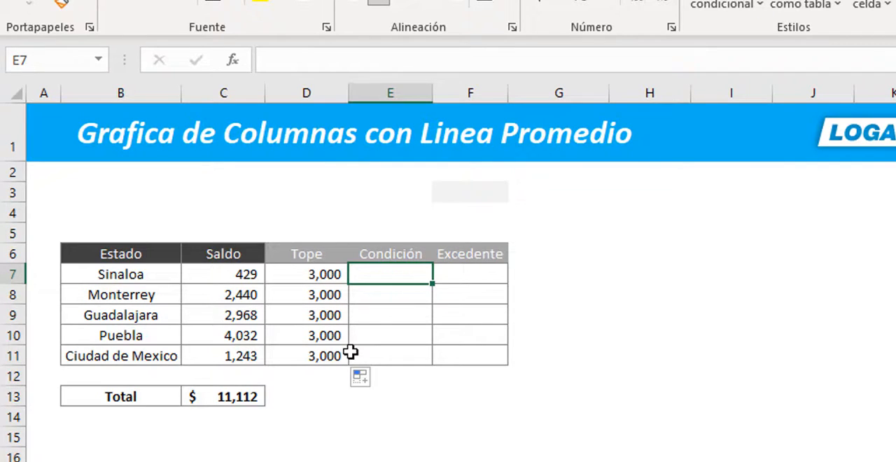
scroll(336, 371, down, 6)
click(260, 448)
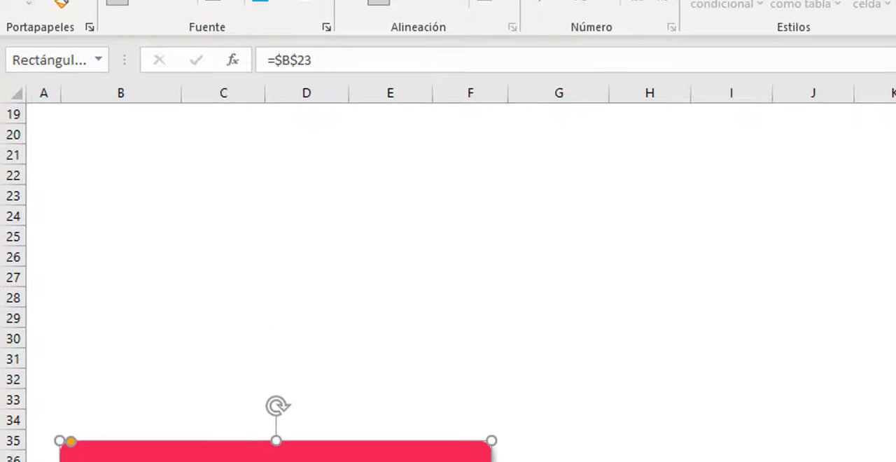
drag(341, 459, 594, 230)
scroll(537, 300, up, 2)
scroll(594, 230, up, 4)
drag(564, 455, 815, 245)
- Copy the prepared formula in E5 and paste only the formula into Sinaloa's Condición cell E7, giving =SI(C7>D7,D7,C7)
click(404, 235)
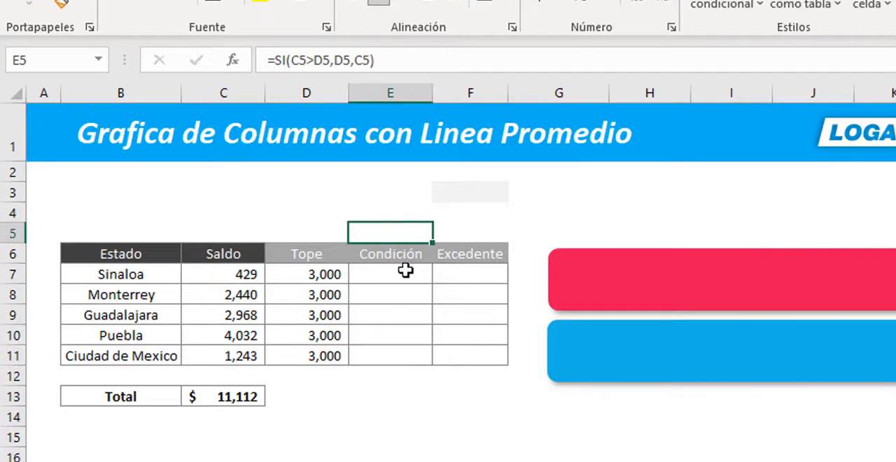
key(ctrl+c)
click(404, 279)
right_click(404, 279)
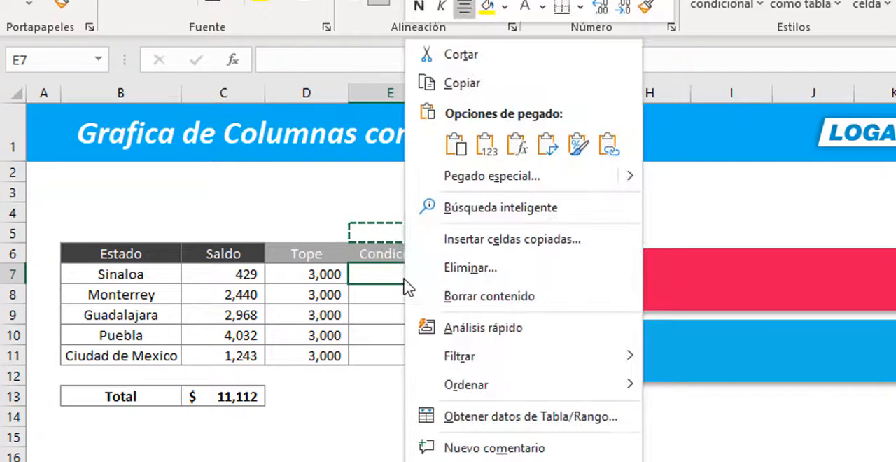
click(519, 143)
- Review the logical test, true value and false value of the SI formula in E7, leaving the formula as it is
click(315, 60)
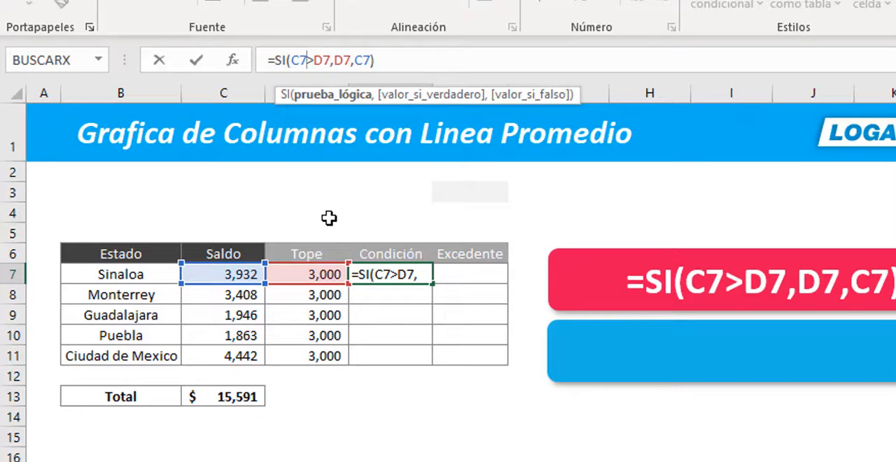
double_click(298, 60)
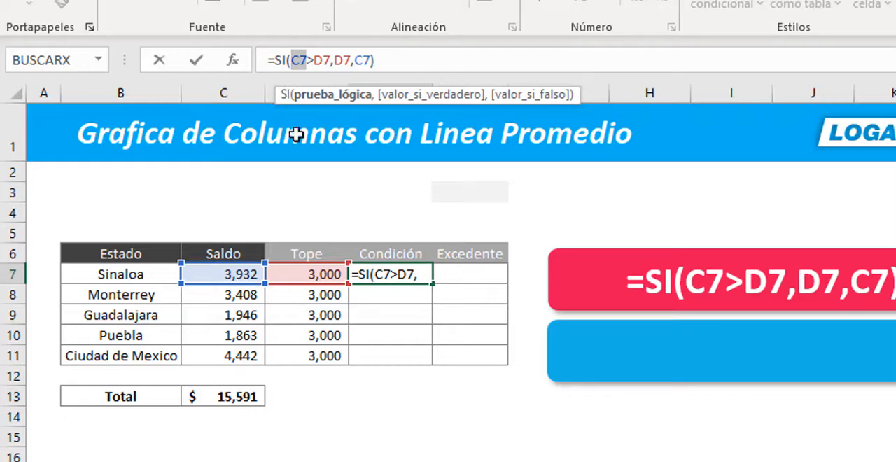
click(314, 61)
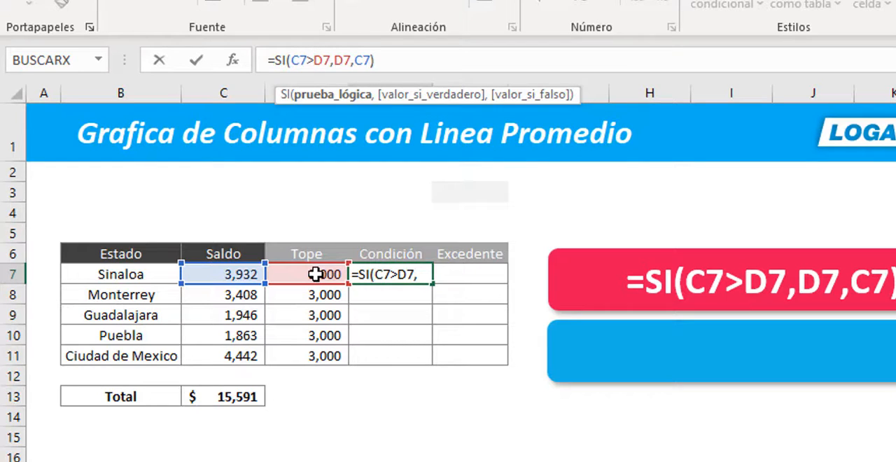
drag(334, 61, 350, 61)
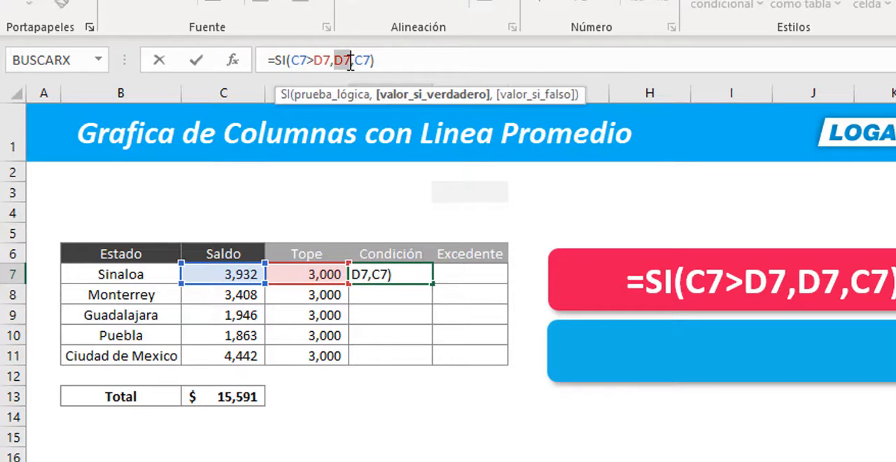
drag(350, 61, 372, 53)
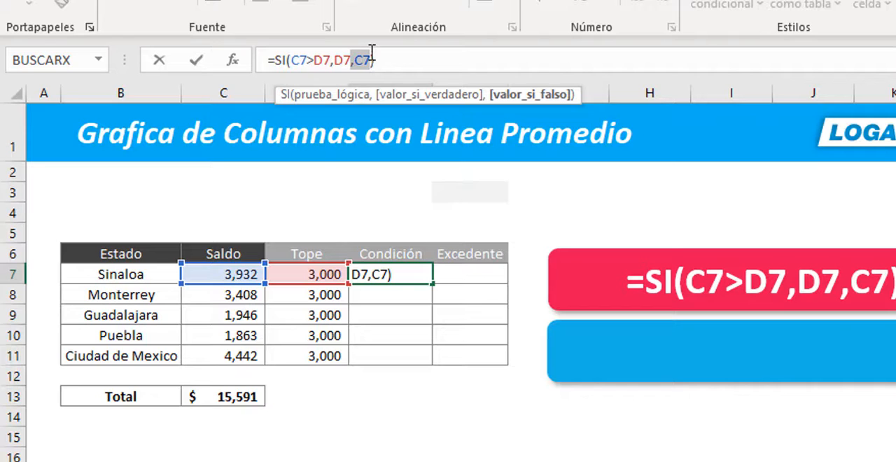
key(ctrl+Return)
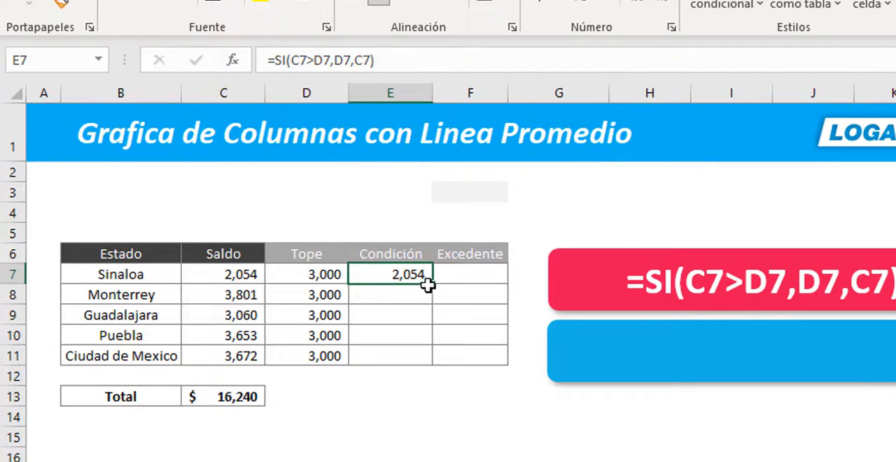
- Fill the Condición formula from E7 down to Ciudad de Mexico in E11
drag(432, 285, 433, 359)
click(391, 292)
click(389, 271)
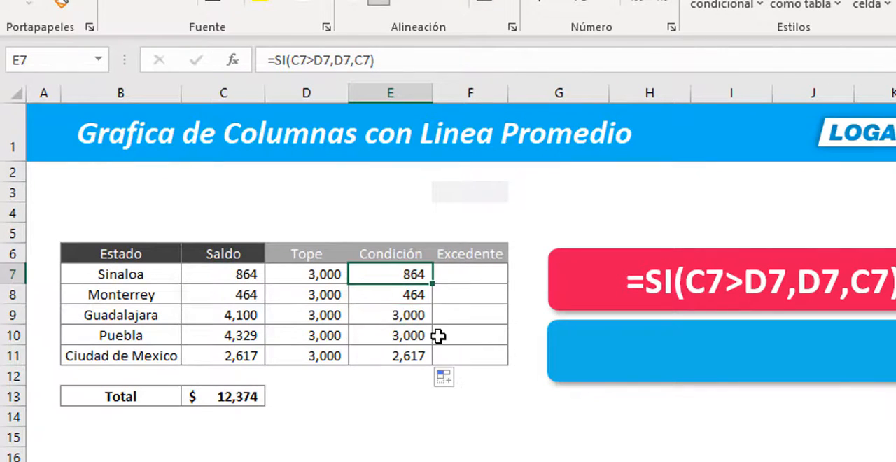
- Check the Condición formulas for the other states and compare Guadalajara's result with its Saldo
click(388, 315)
click(381, 292)
click(366, 327)
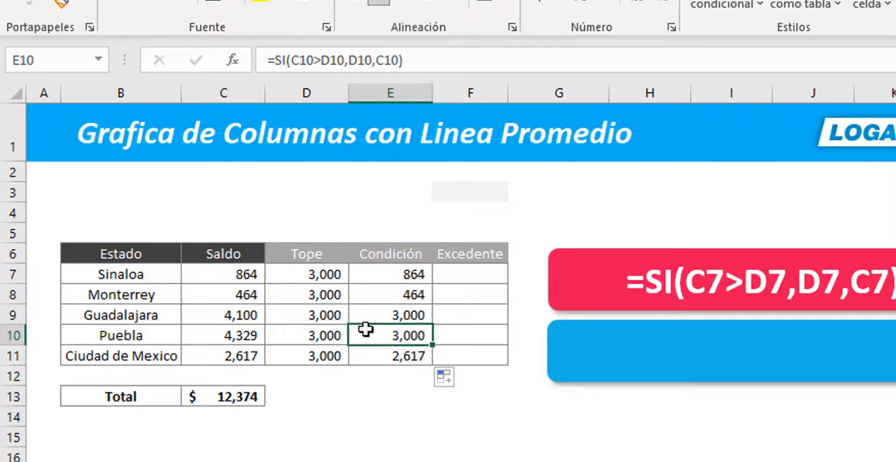
click(389, 356)
click(392, 332)
click(391, 313)
click(252, 316)
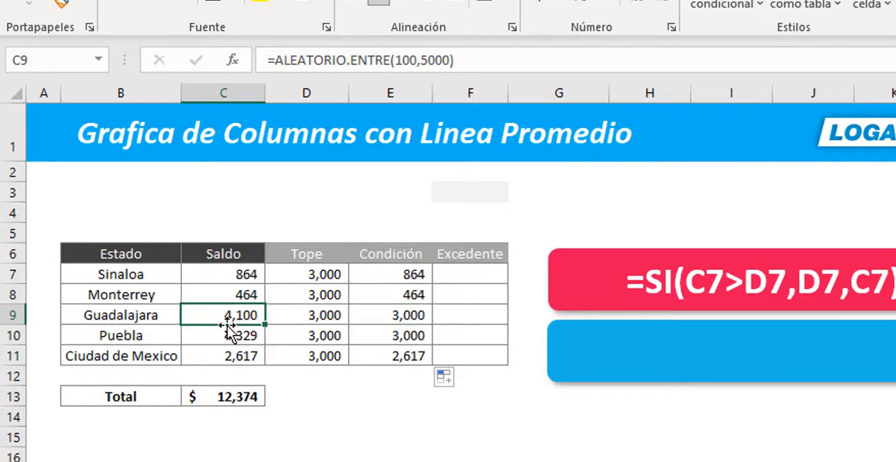
click(396, 318)
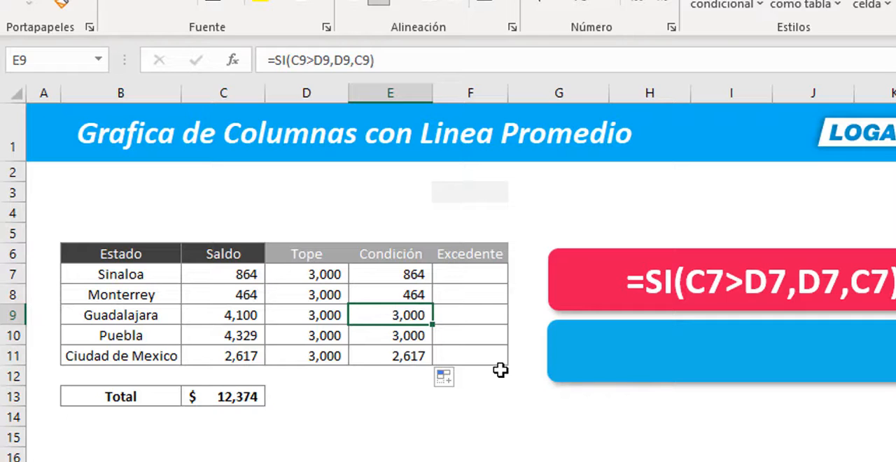
- Copy the prepared formula in F5 into Sinaloa's Excedente cell F7, giving =SI(C7<D7,NOD(),C7-D7)
click(470, 272)
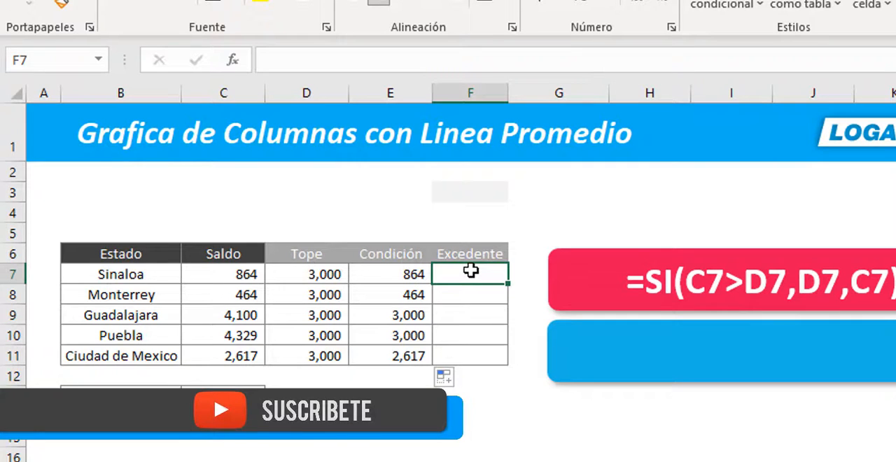
click(472, 241)
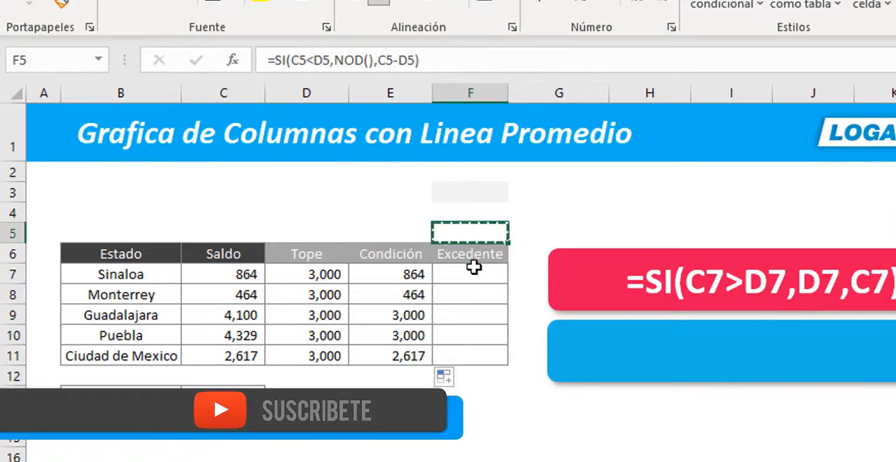
key(ctrl+c)
click(473, 273)
key(ctrl+v)
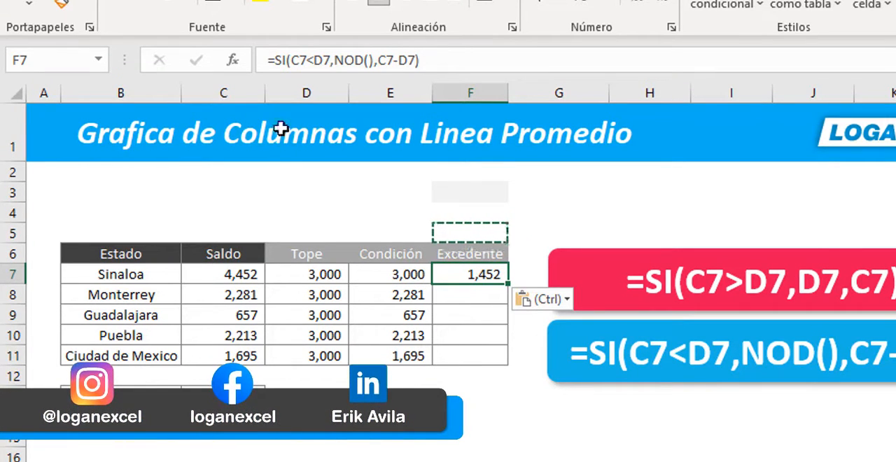
- Review the true and false values of the SI formula in F7, and fill it down the Excedente column to F11
click(307, 60)
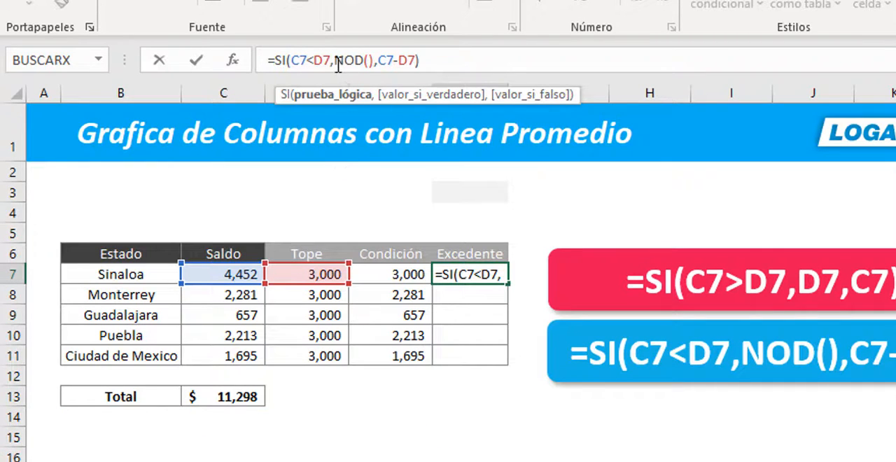
drag(335, 61, 380, 74)
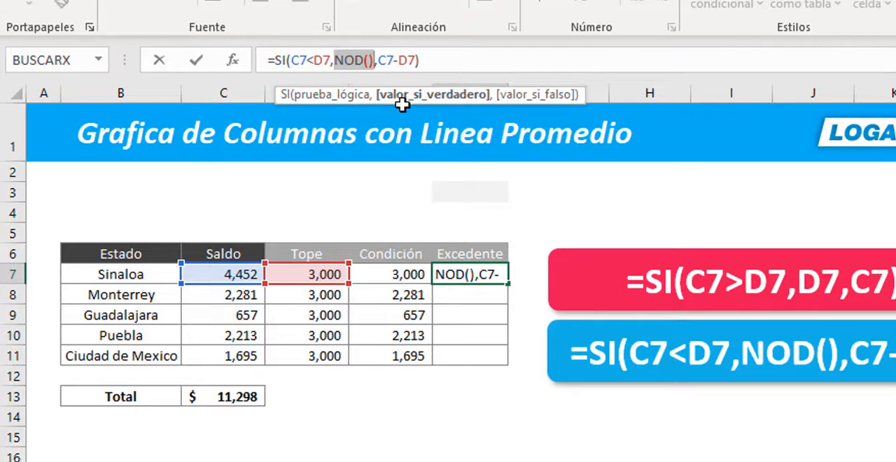
click(387, 61)
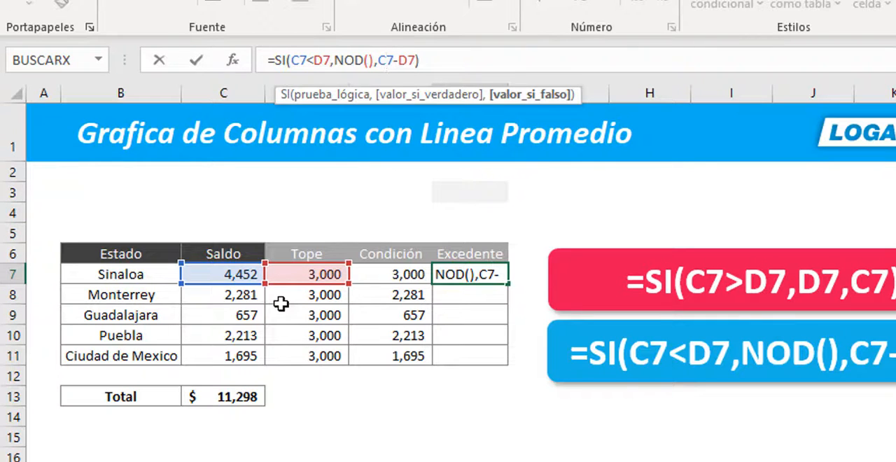
key(ctrl+Return)
double_click(508, 284)
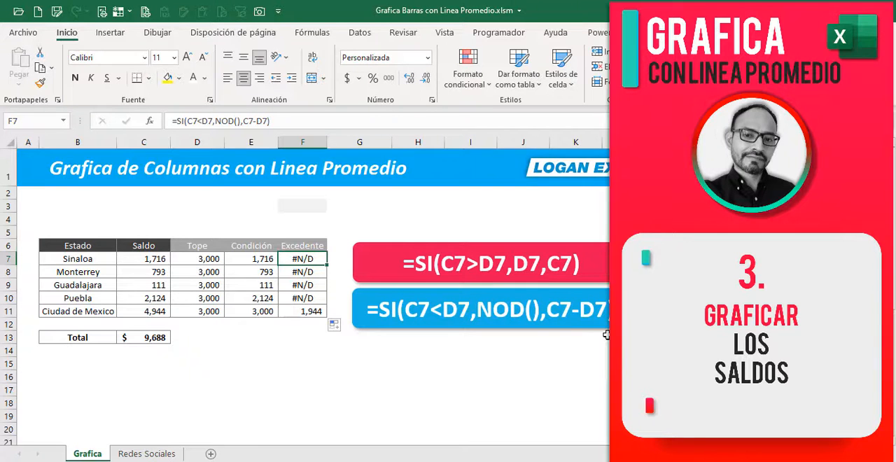
- Insert a 2-D Columnas agrupadas chart from the table range B6:F11, including the Estado labels and all headers
click(418, 245)
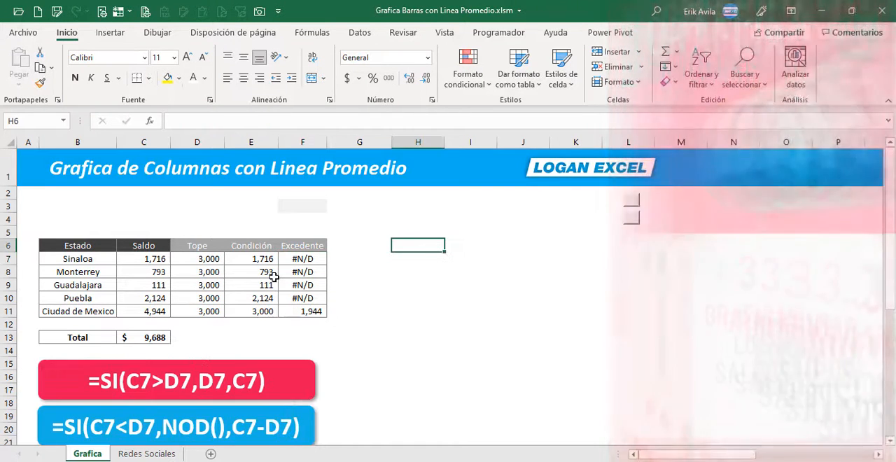
click(273, 277)
click(100, 246)
drag(100, 250, 311, 312)
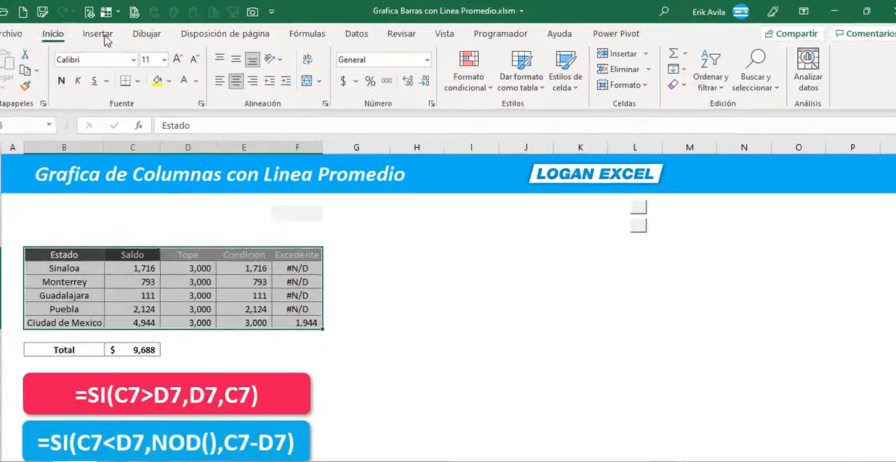
click(110, 32)
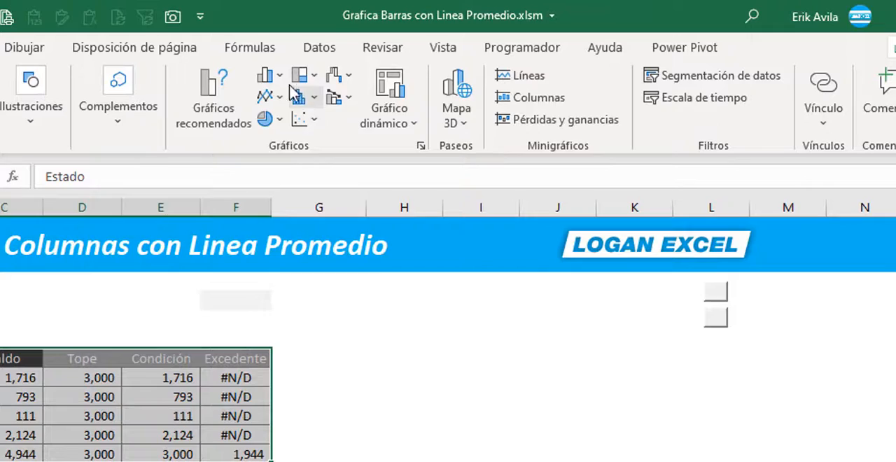
click(268, 75)
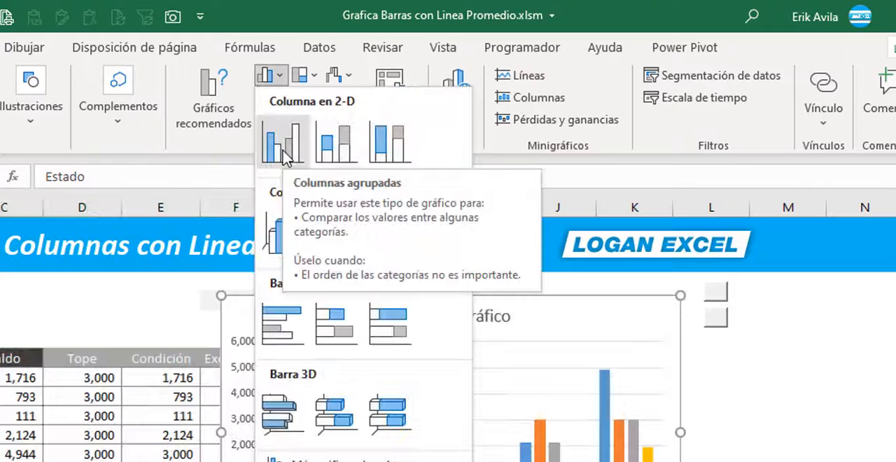
click(283, 150)
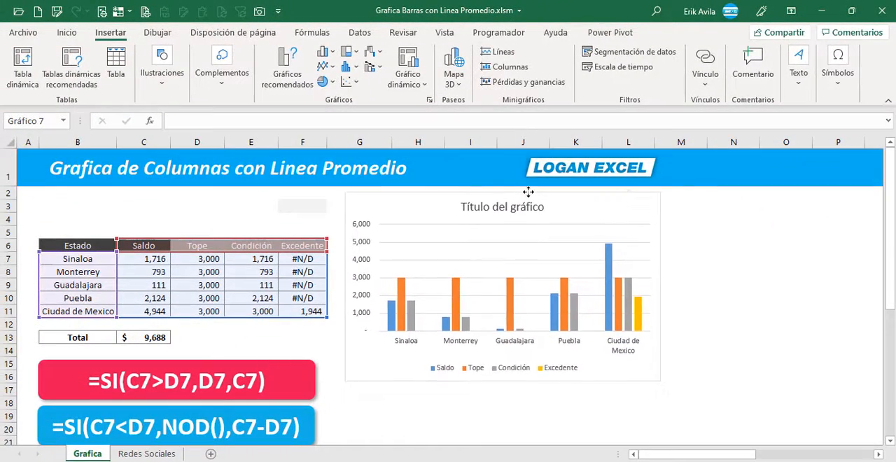
- Remove the Saldo series from the chart's data source and delete the chart title
right_click(434, 208)
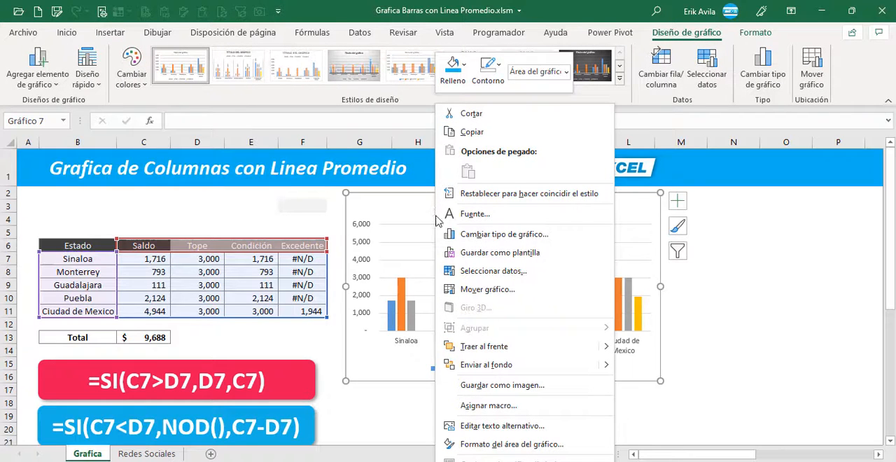
click(462, 272)
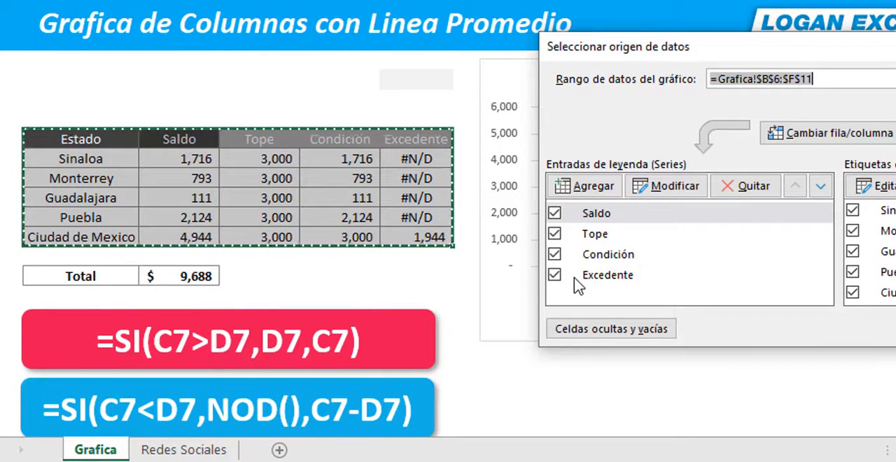
click(600, 218)
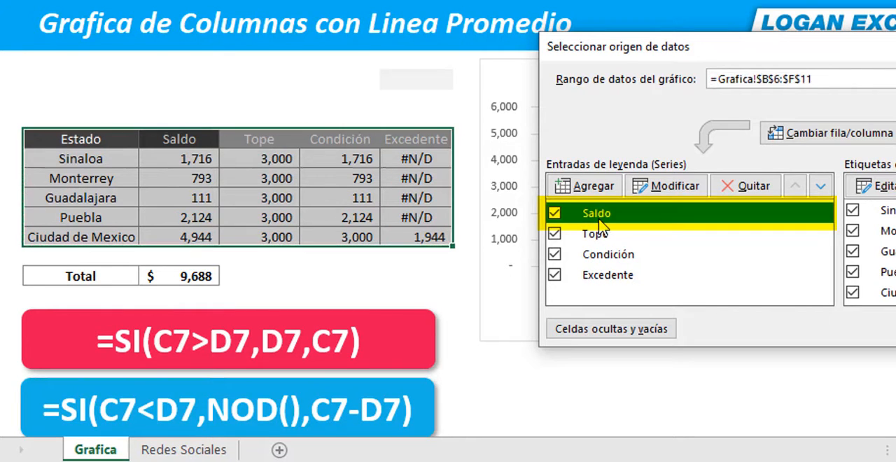
click(748, 186)
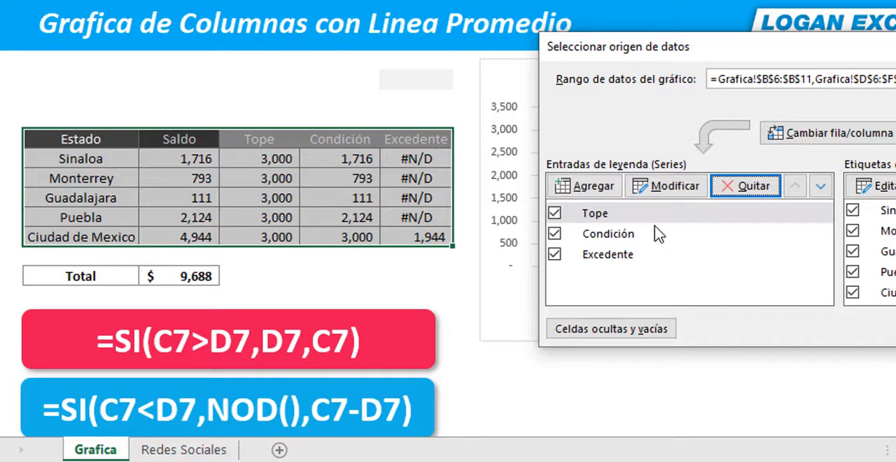
click(895, 328)
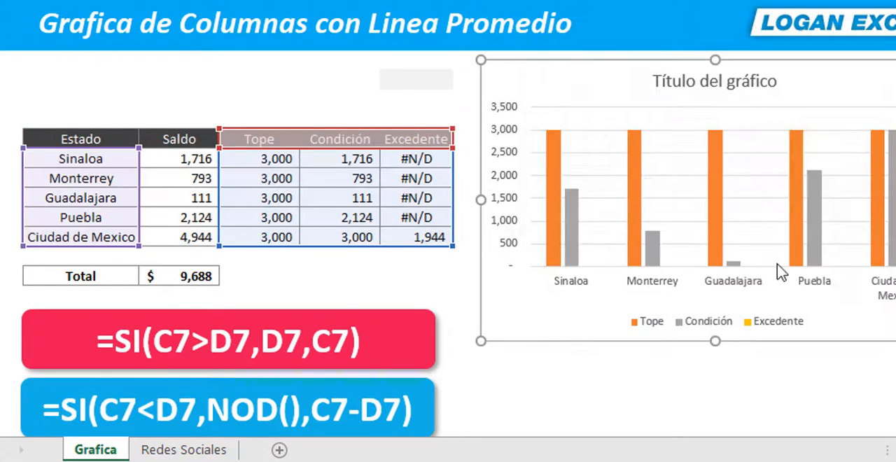
click(715, 87)
key(Delete)
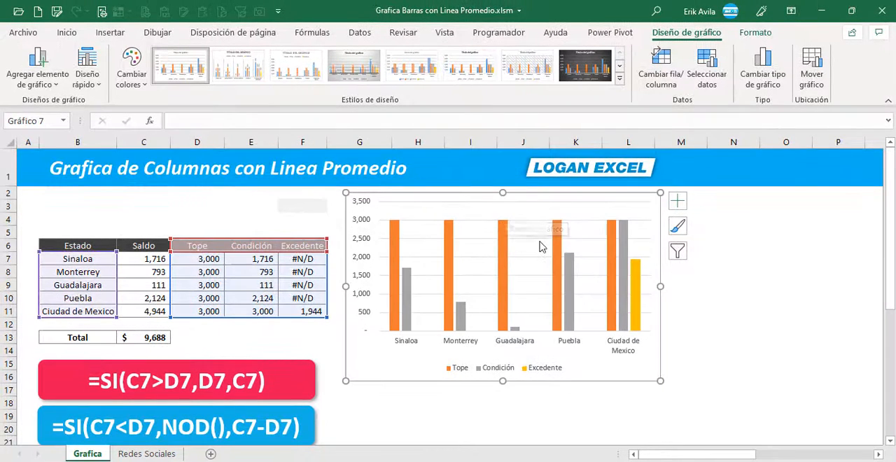
- Start changing the chart to the Combinado type, with the Tope series as Líneas
right_click(540, 207)
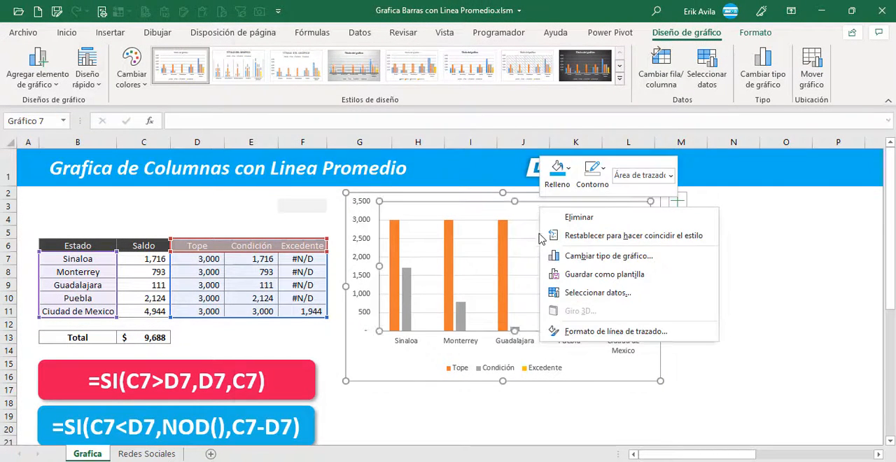
click(567, 254)
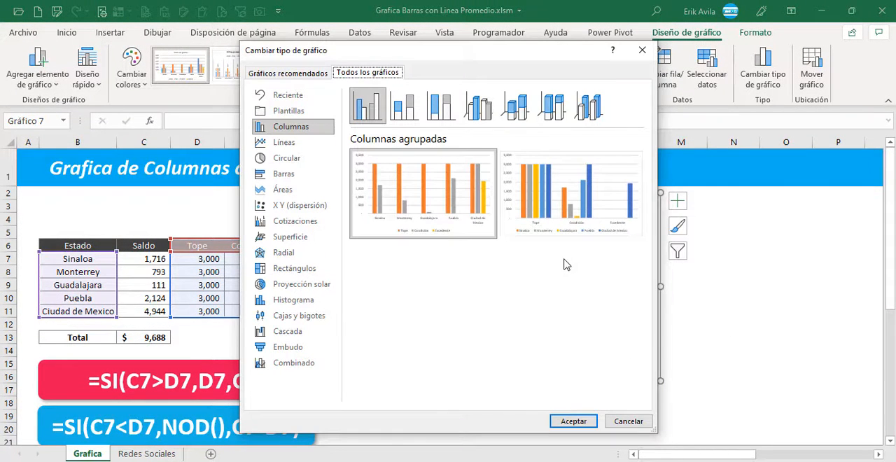
click(308, 362)
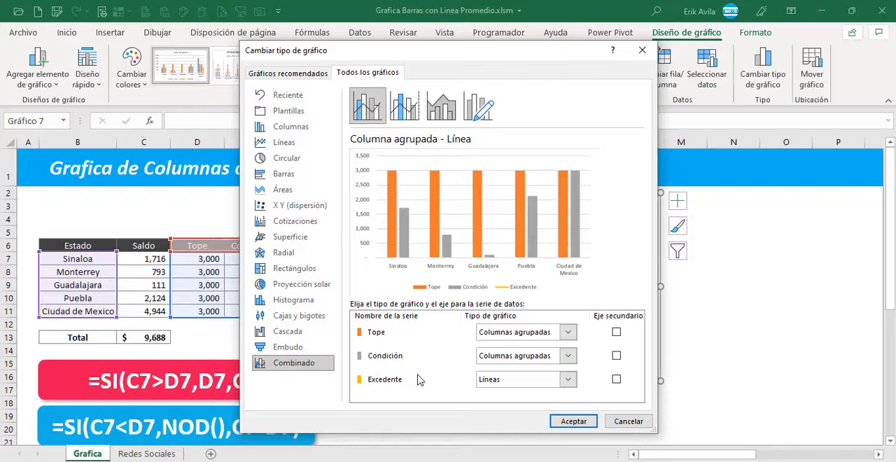
click(568, 335)
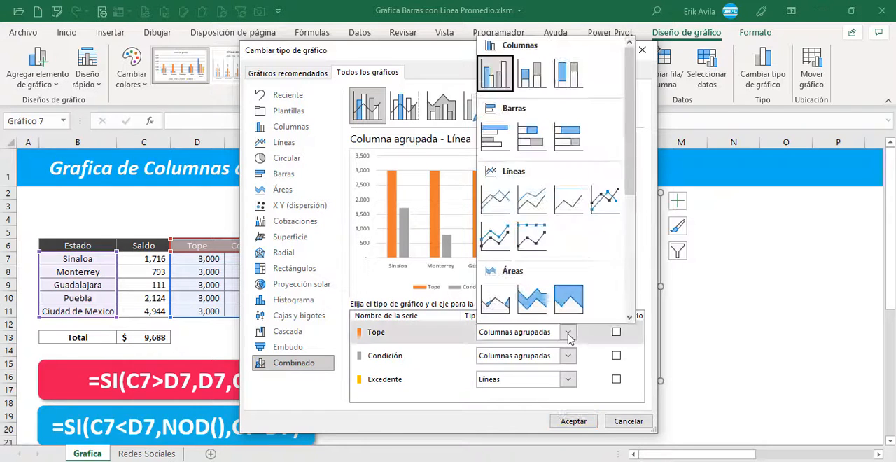
click(510, 205)
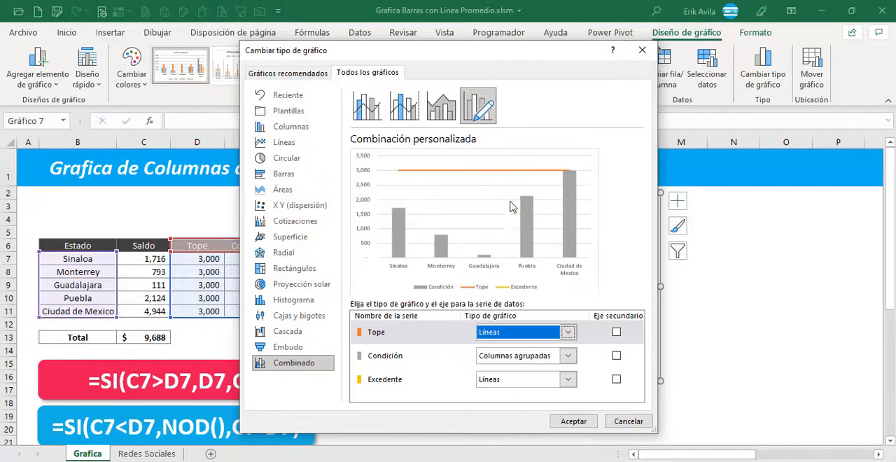
- Set both the Condición and Excedente series to Columnas apiladas and apply the combined chart type
click(569, 356)
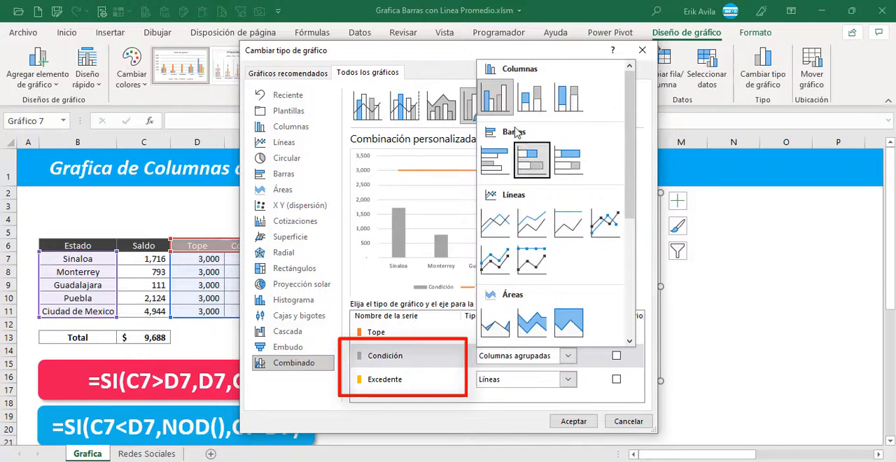
click(533, 97)
click(568, 380)
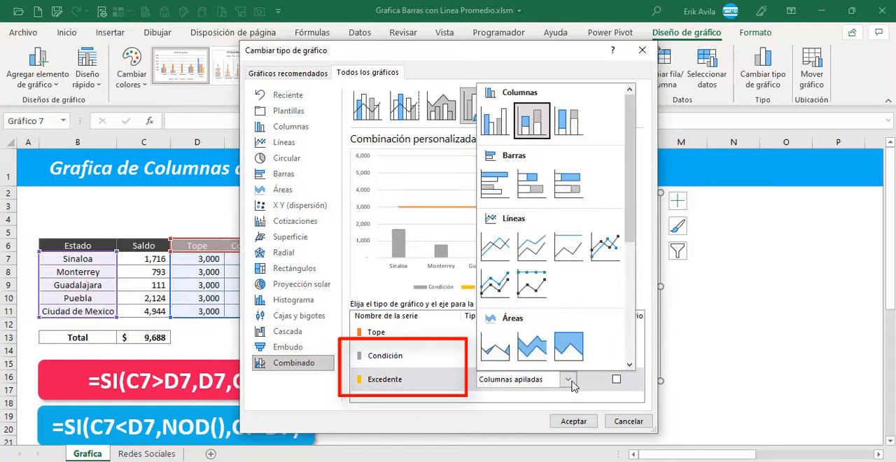
click(533, 122)
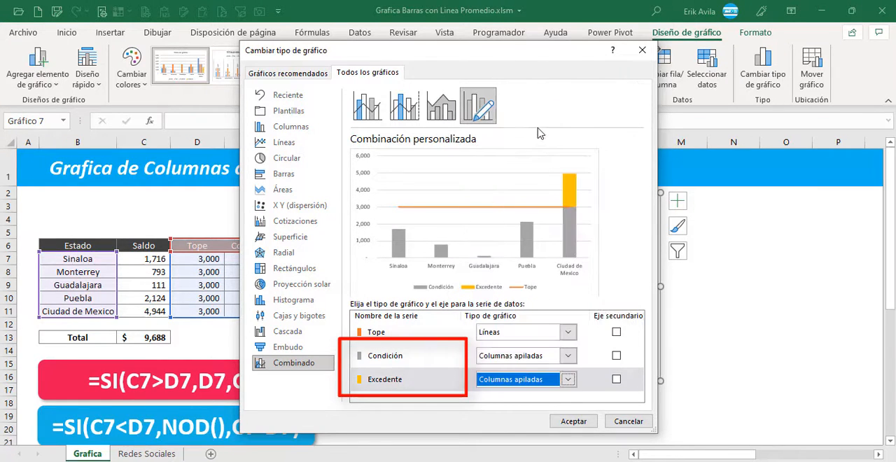
click(573, 422)
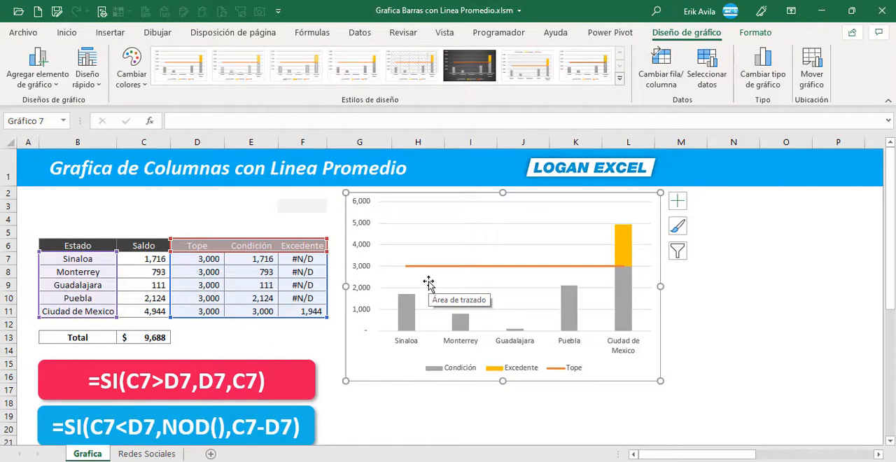
- Add data labels to the chart's Condición columns, placed at Base interior
click(415, 323)
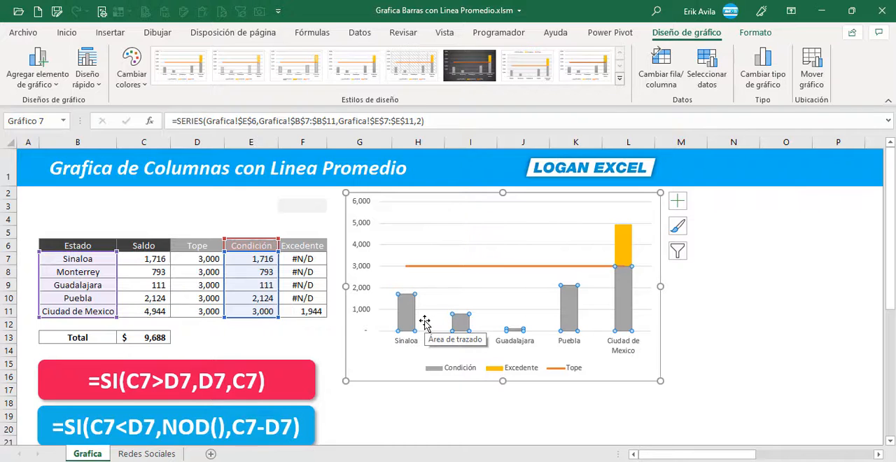
click(623, 246)
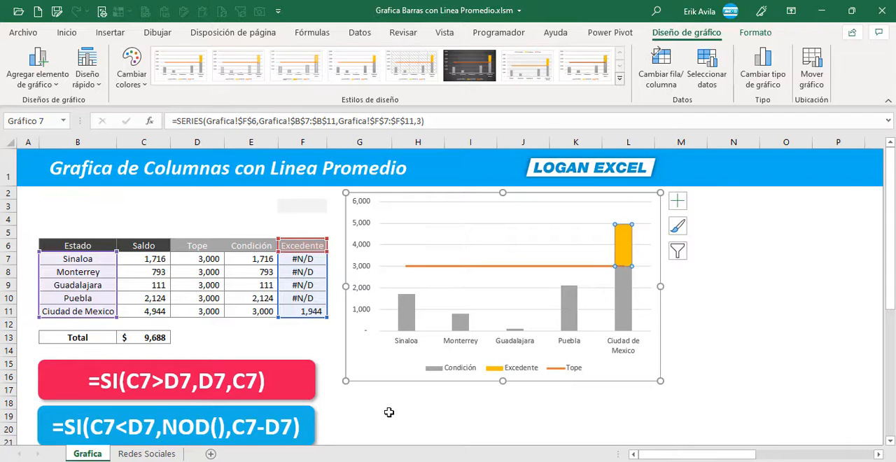
click(387, 415)
click(408, 314)
click(756, 32)
click(681, 32)
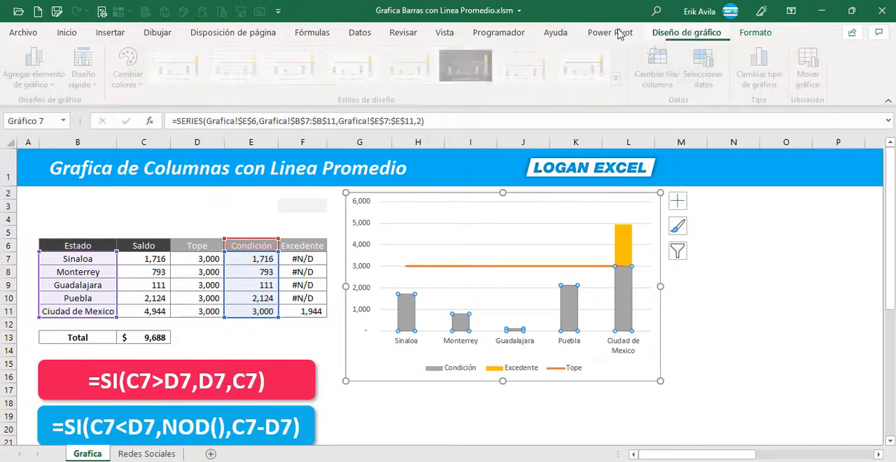
click(37, 63)
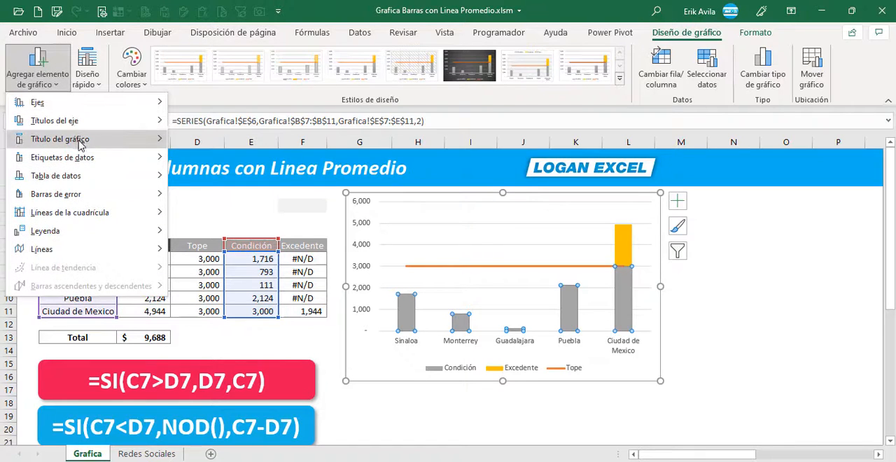
mouse_move(94, 159)
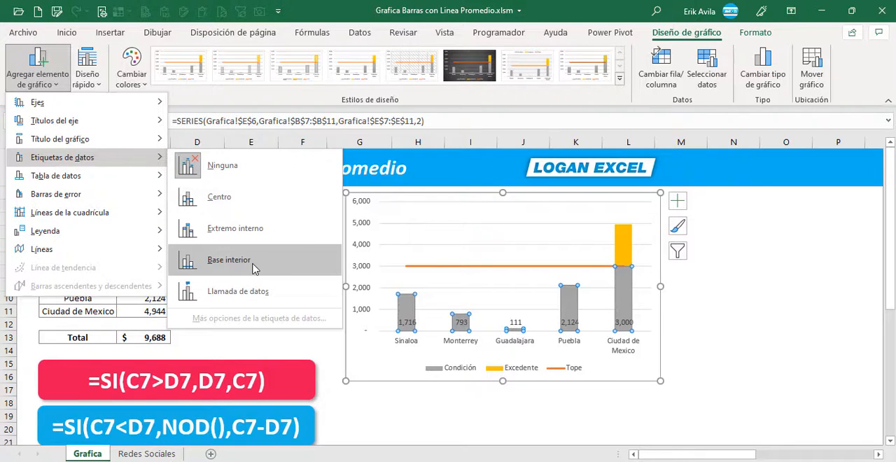
click(253, 267)
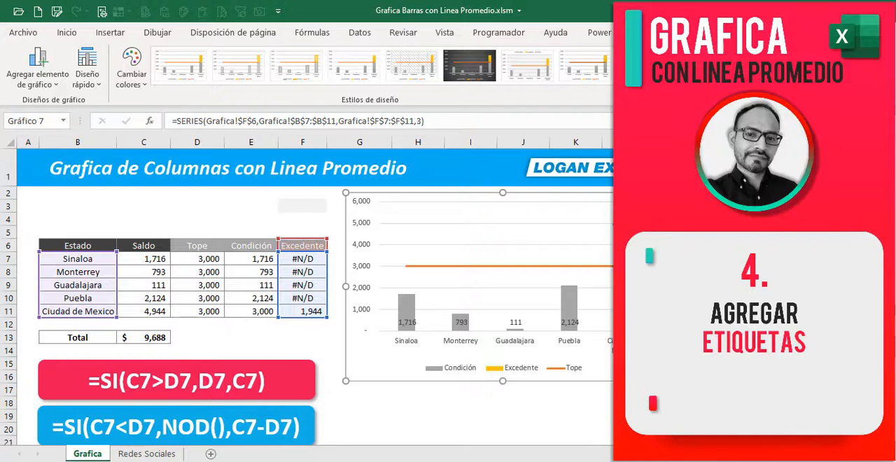
- Add data labels to the chart's Excedente columns, placed at Base interior
click(37, 67)
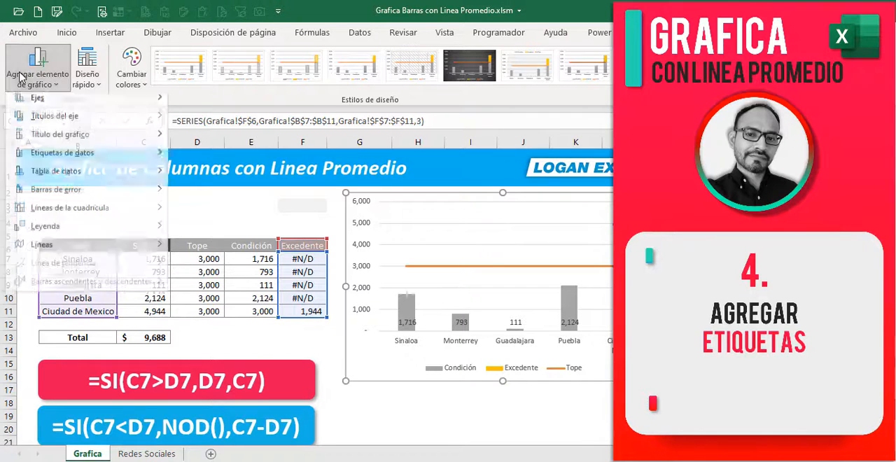
mouse_move(95, 160)
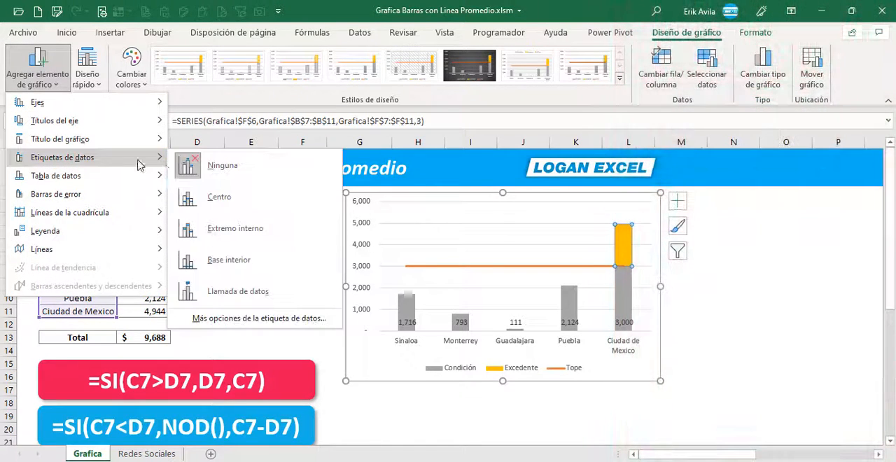
click(233, 259)
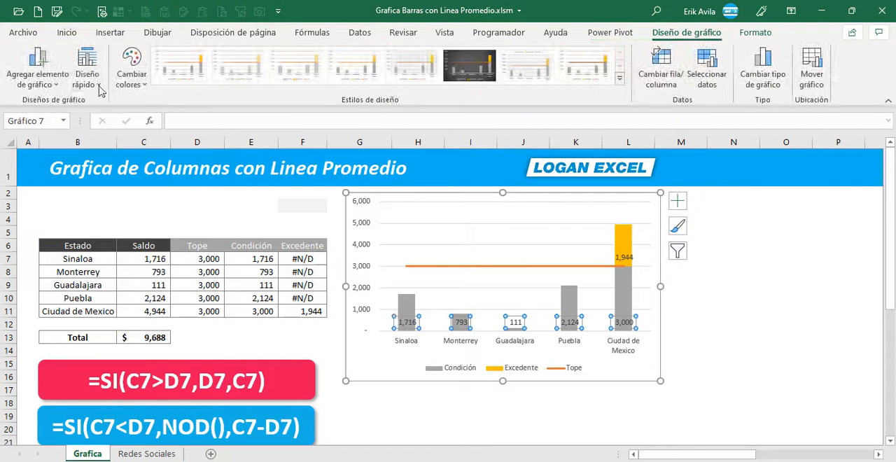
- Enlarge the Condición data labels to font size 14 and make them bold
click(66, 33)
click(187, 58)
click(187, 57)
click(188, 58)
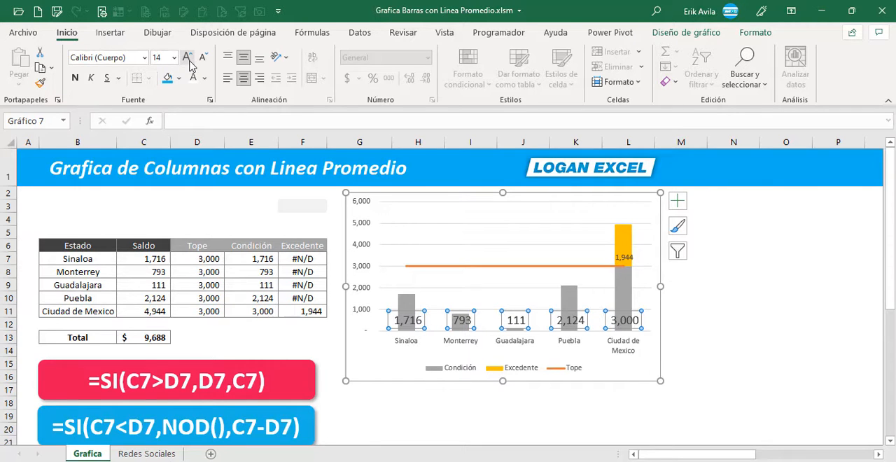
click(75, 78)
- Set the Excedente data label above Ciudad de Mexico to font size 14 and bold
click(624, 257)
text(14)
key(Return)
click(75, 79)
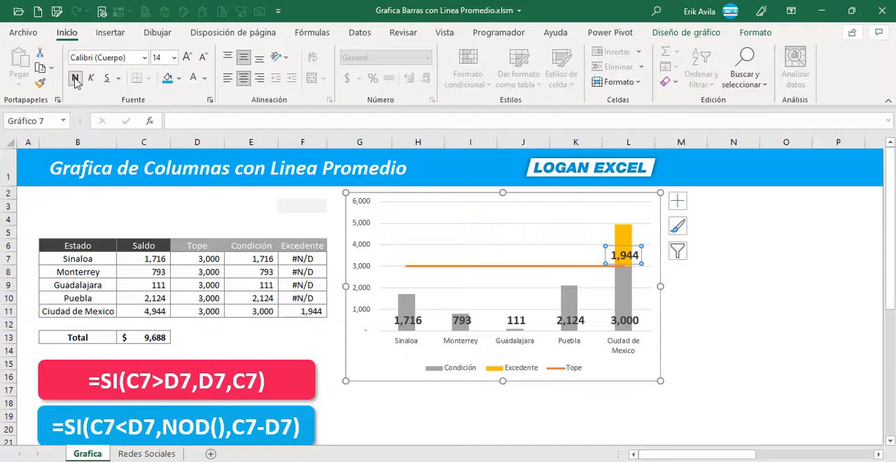
- Deselect the chart and repeatedly recalculate the random Saldo values from cell C5 to check how the columns and labels respond to the Tope line
click(398, 413)
click(678, 324)
click(158, 231)
click(153, 258)
click(153, 270)
click(154, 229)
key(F9)
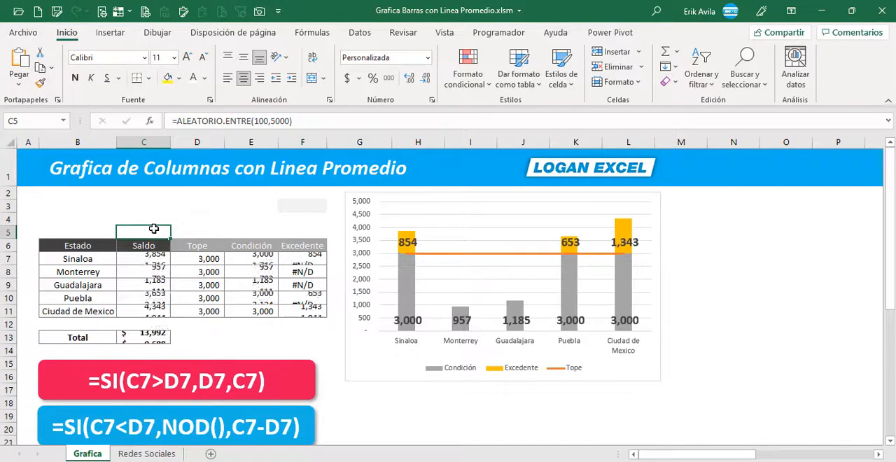
key(F9)
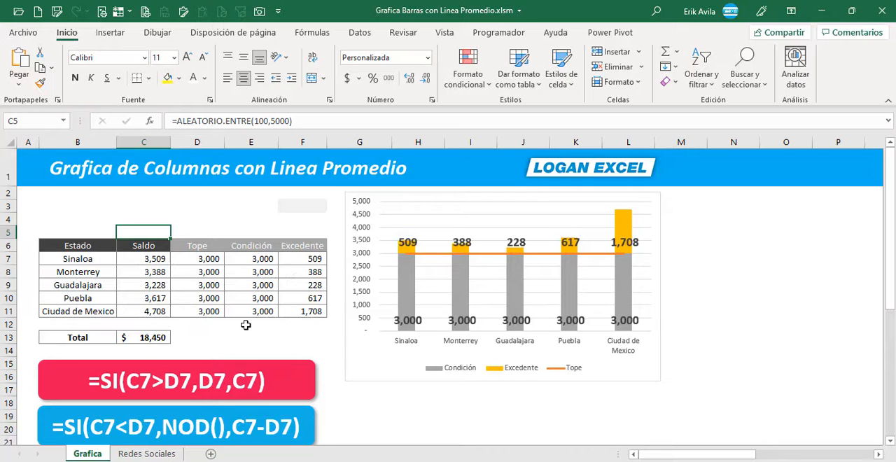
key(F9)
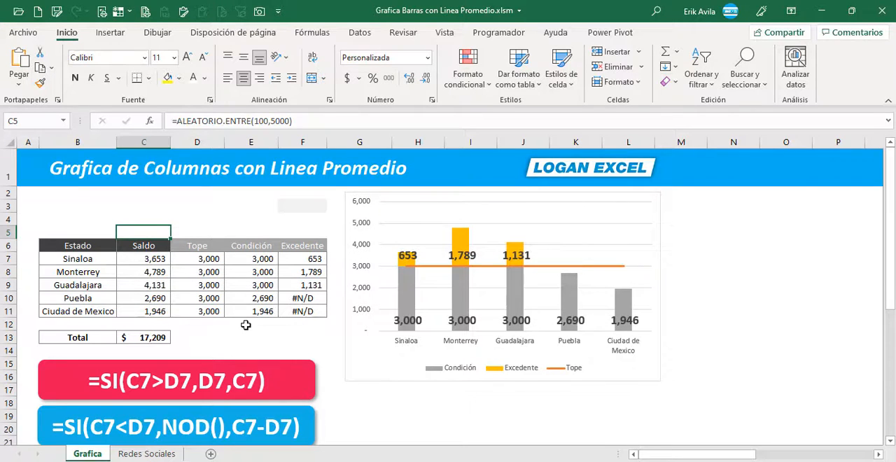
key(F9)
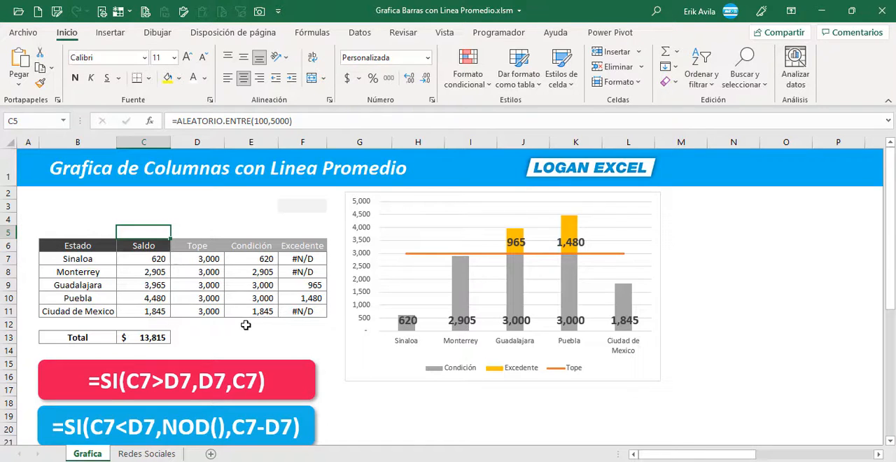
key(F9)
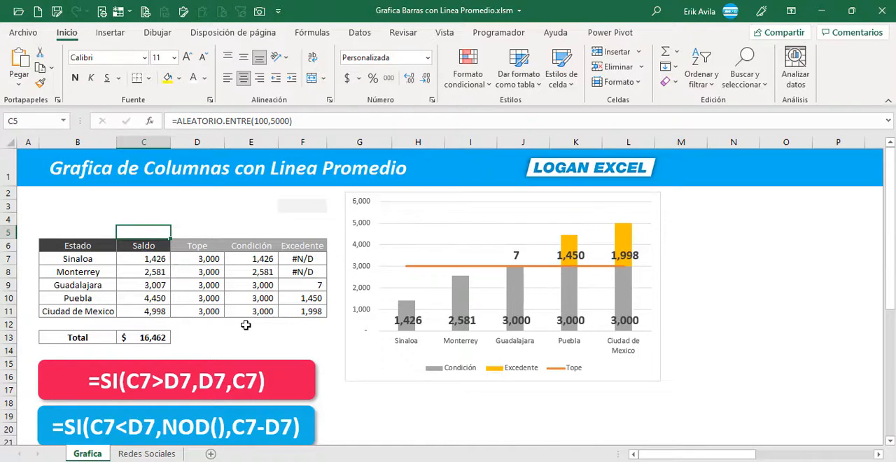
key(F9)
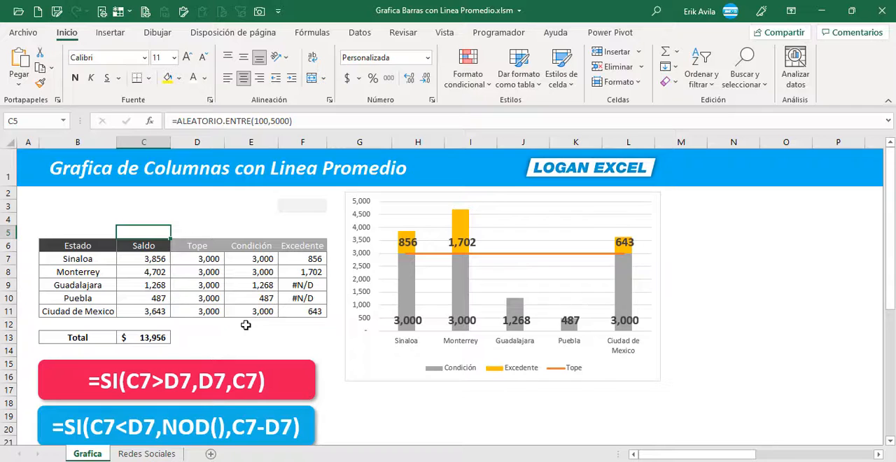
key(F9)
key(F9)
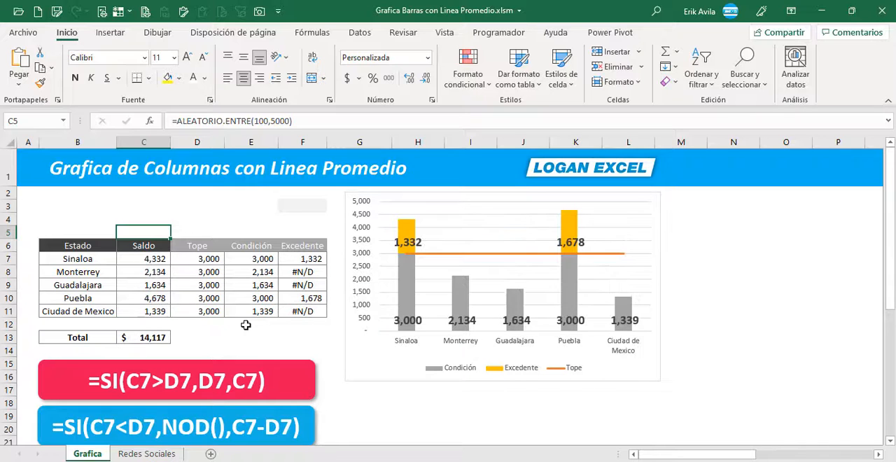
key(F9)
key(F9)
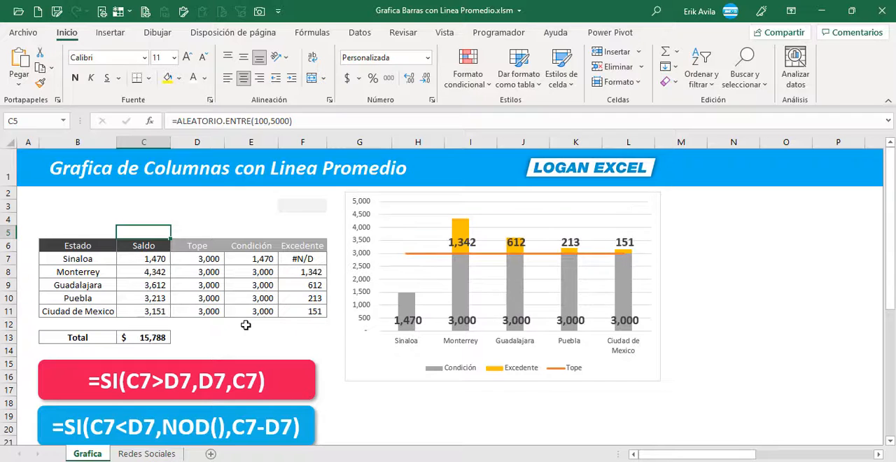
key(F9)
key(F9)
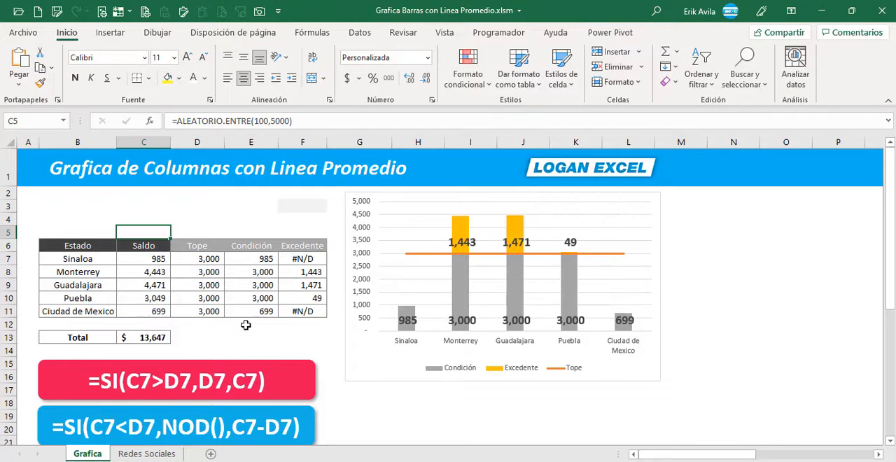
key(F9)
key(F9)
key(F9)
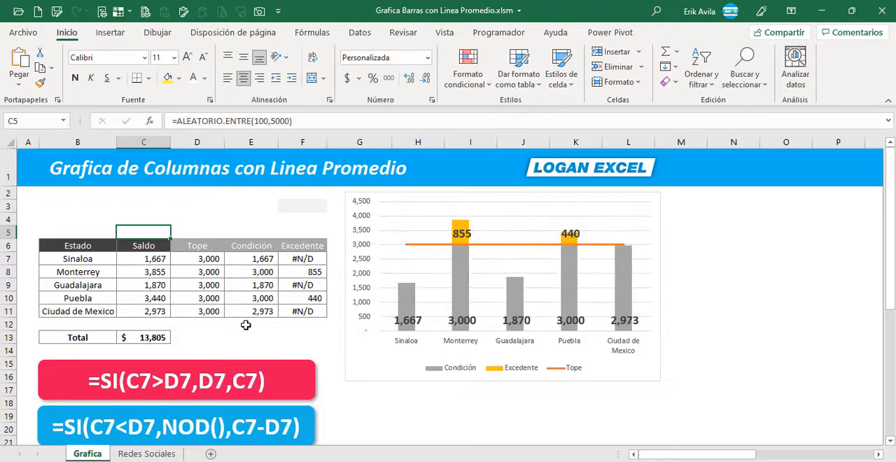
key(F9)
key(F9)
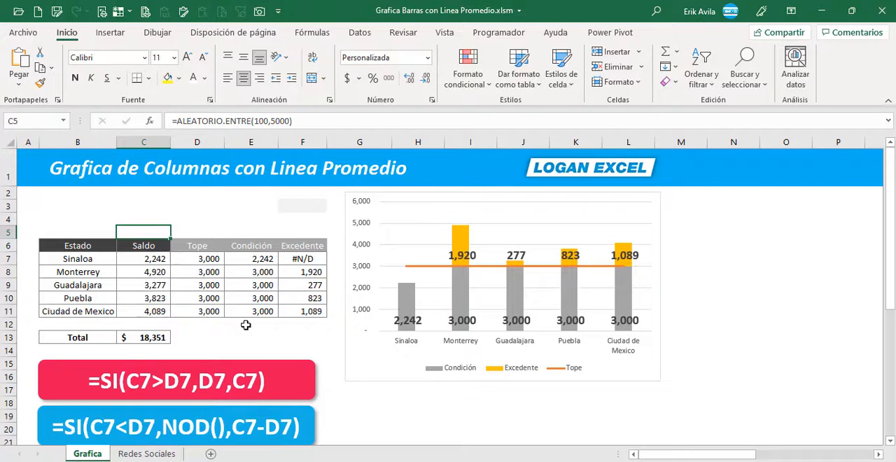
key(F9)
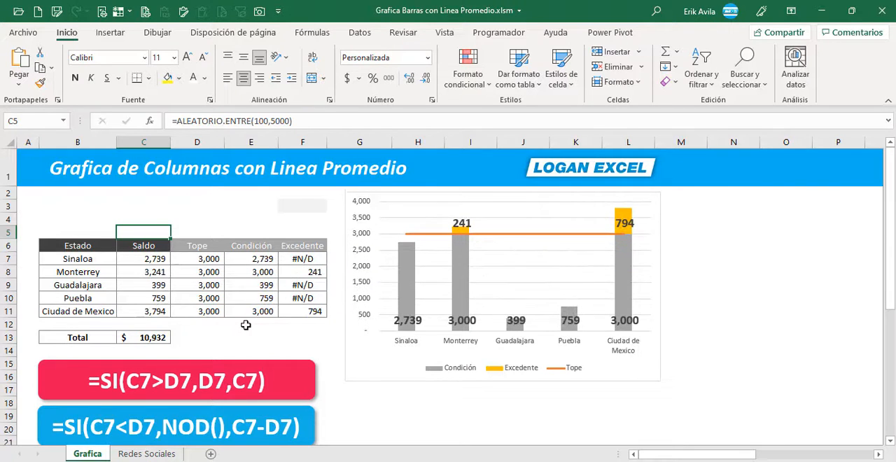
key(F9)
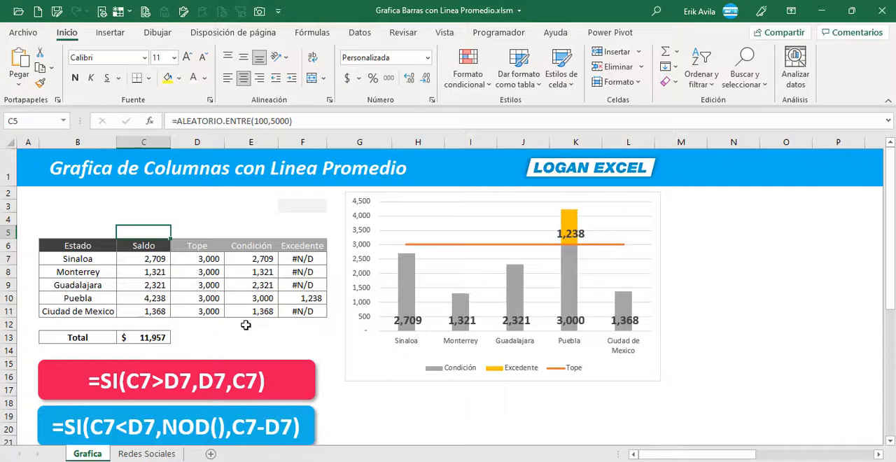
key(F9)
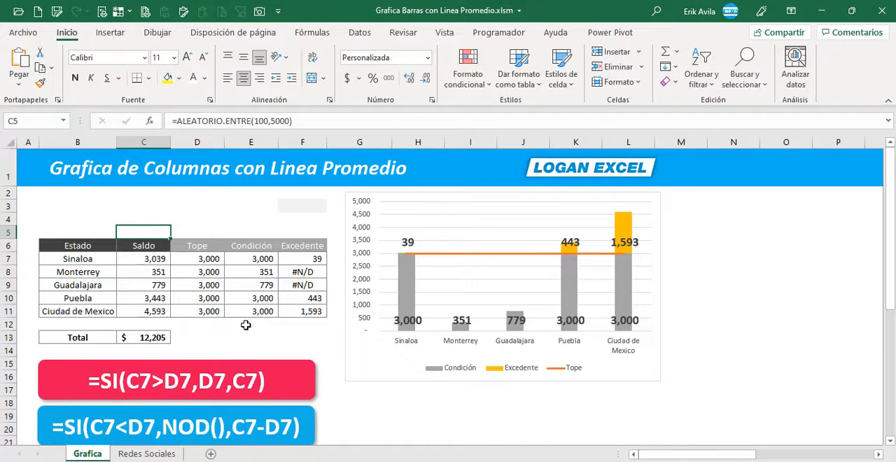
key(F9)
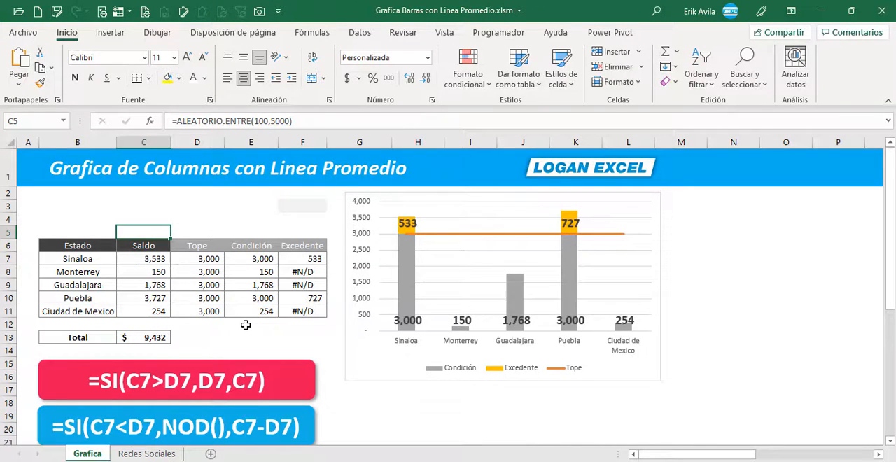
key(F9)
key(F9)
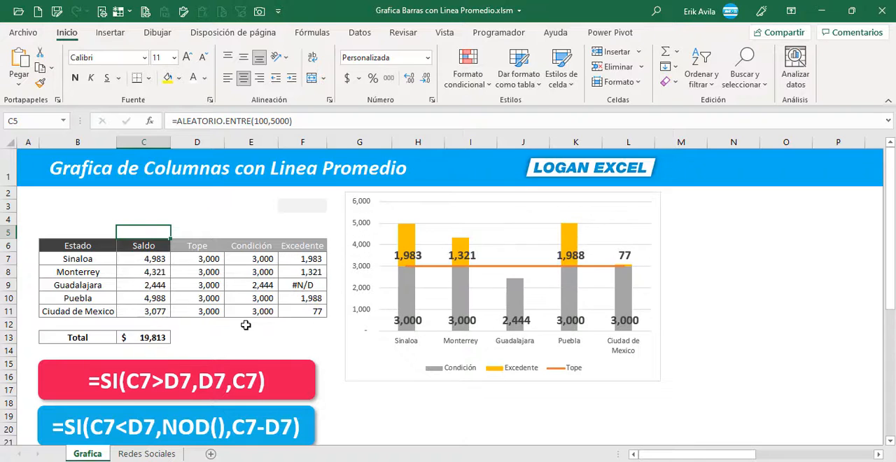
key(F9)
key(F9)
key(F9)
key(F9)
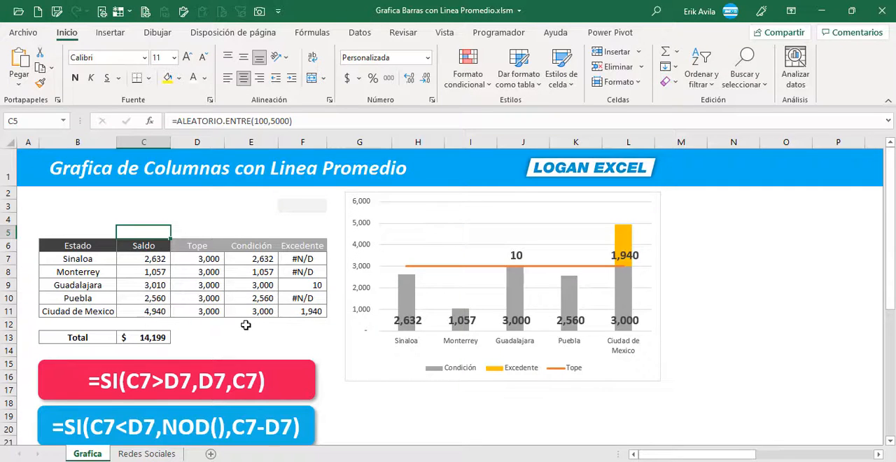
key(F9)
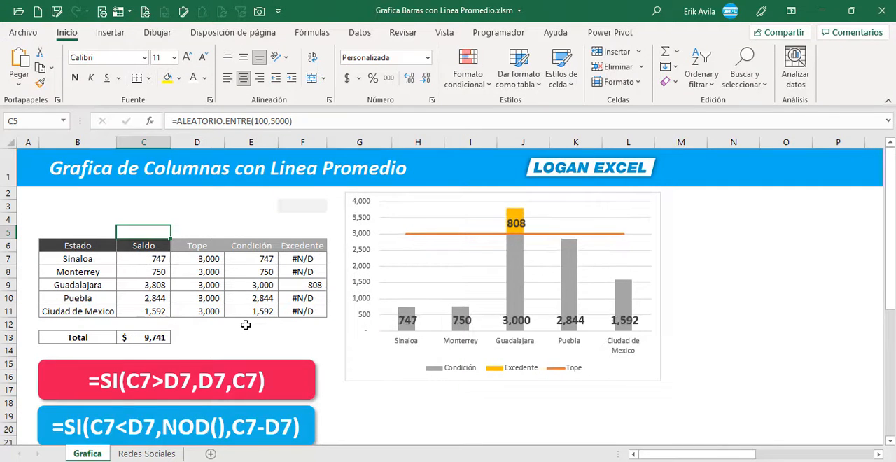
key(F9)
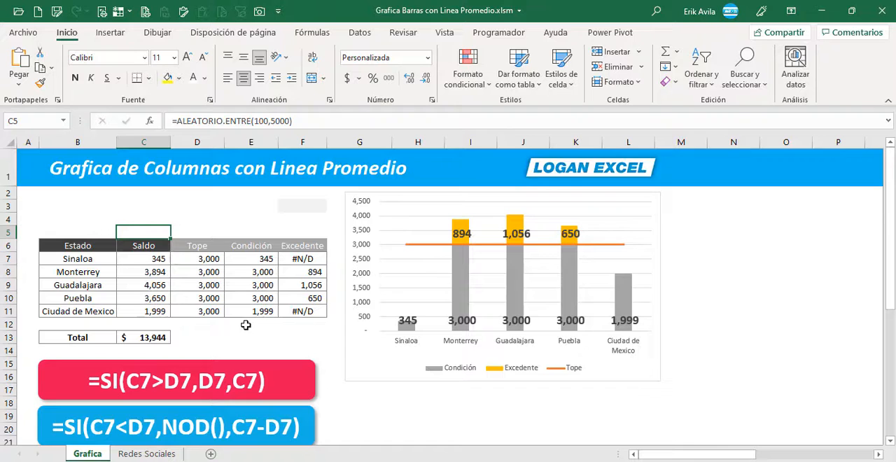
key(F9)
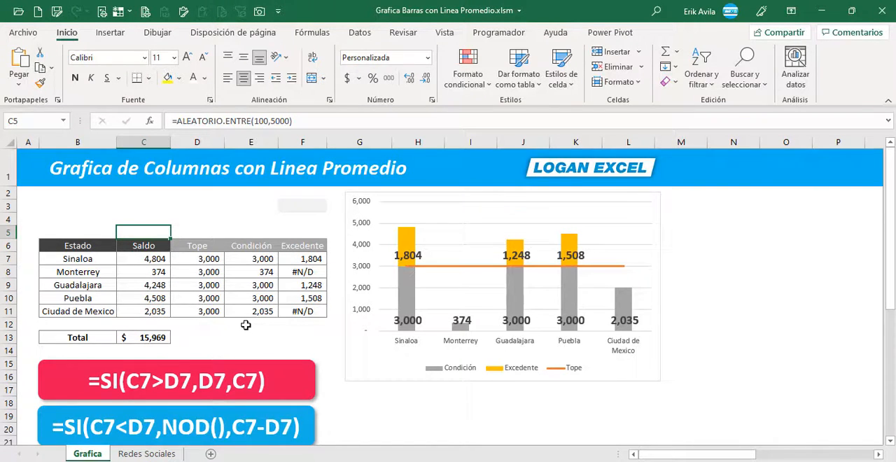
key(F9)
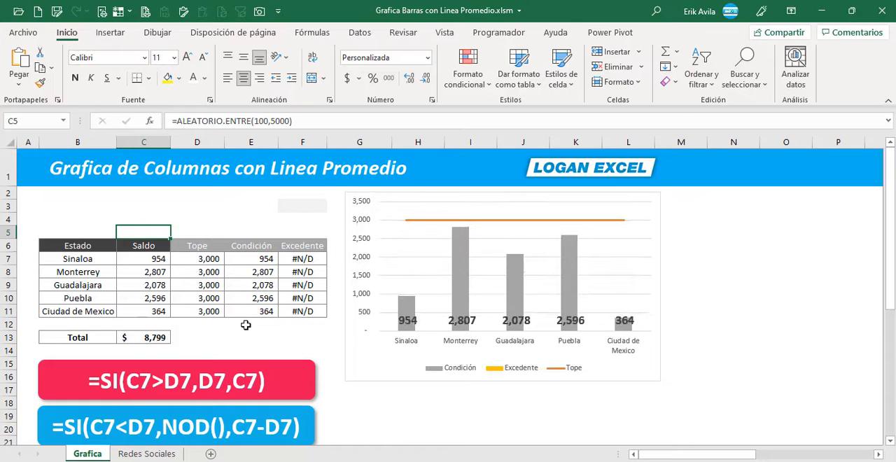
key(F9)
key(F9)
key(F9)
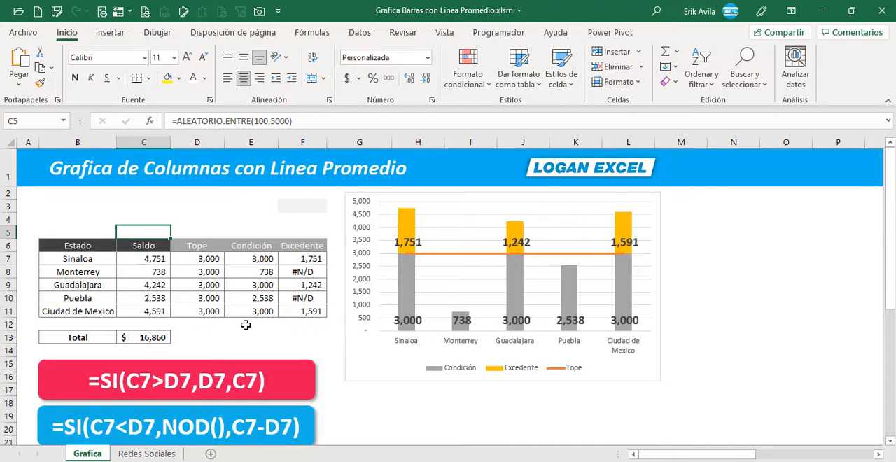
key(F9)
key(F9)
key(F9)
key(F9)
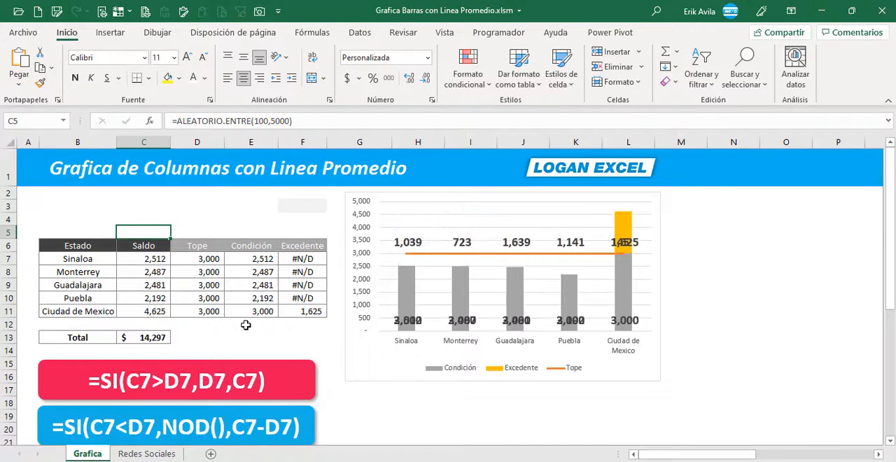
key(F9)
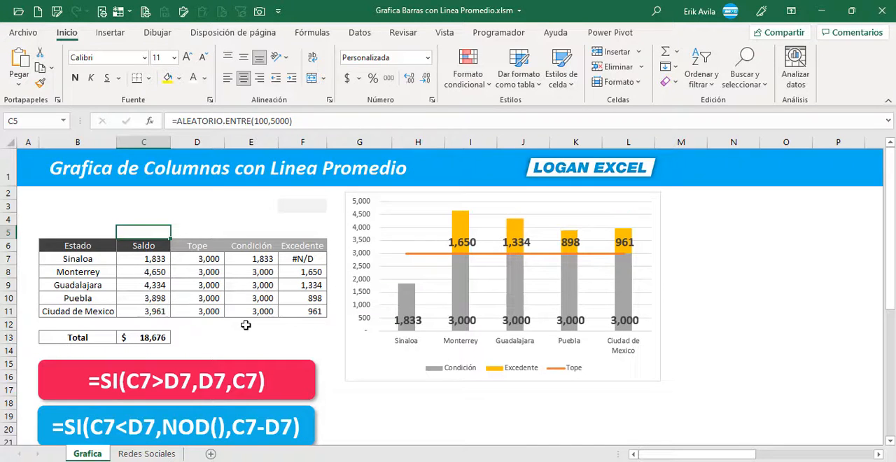
key(F9)
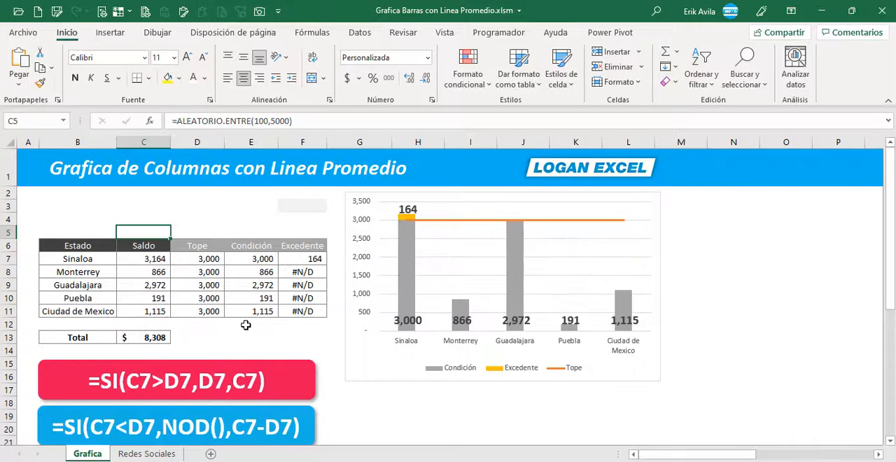
key(F9)
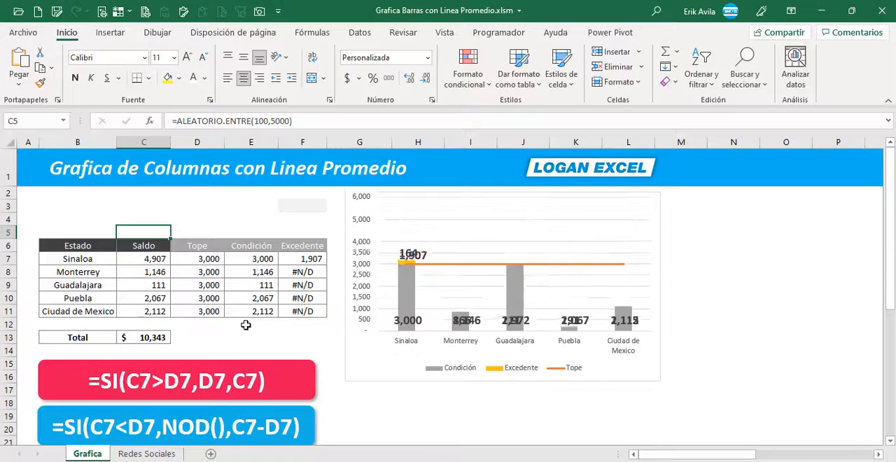
key(F9)
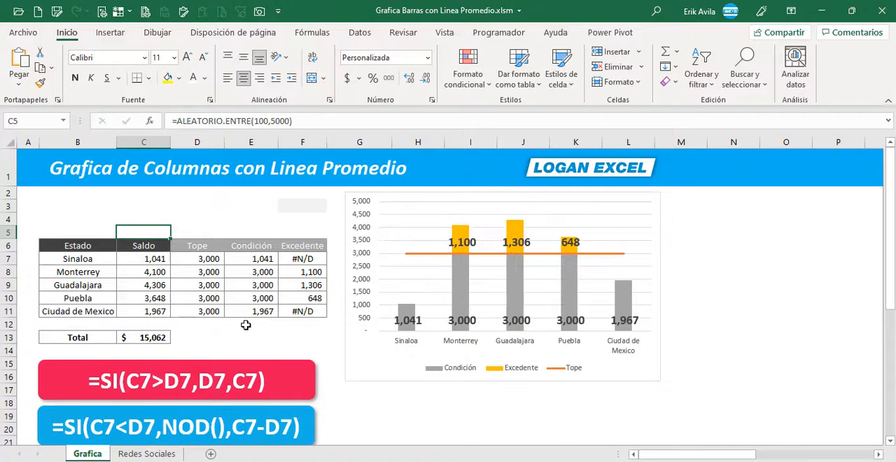
key(F9)
key(F9)
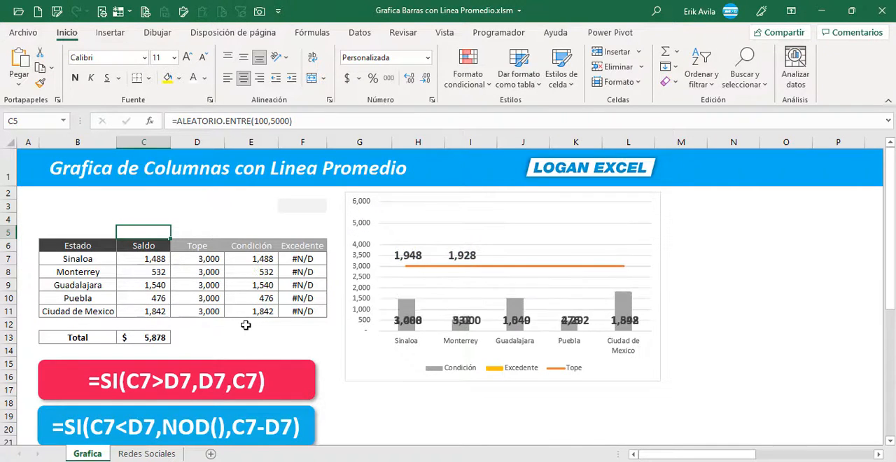
key(F9)
key(F9)
key(F9)
key(F9)
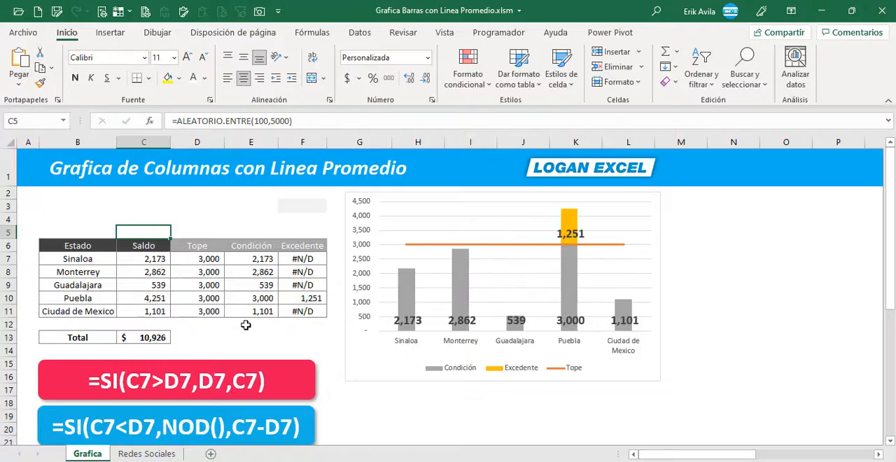
key(F9)
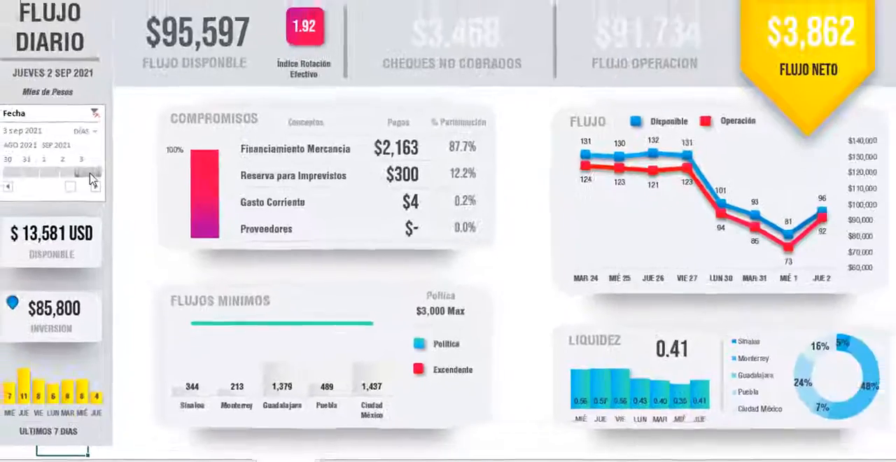
- In the Dash Flujo.xlsm dashboard, move the Fecha timeline filter back day by day to 30 ago 2021
click(59, 191)
click(40, 192)
click(21, 192)
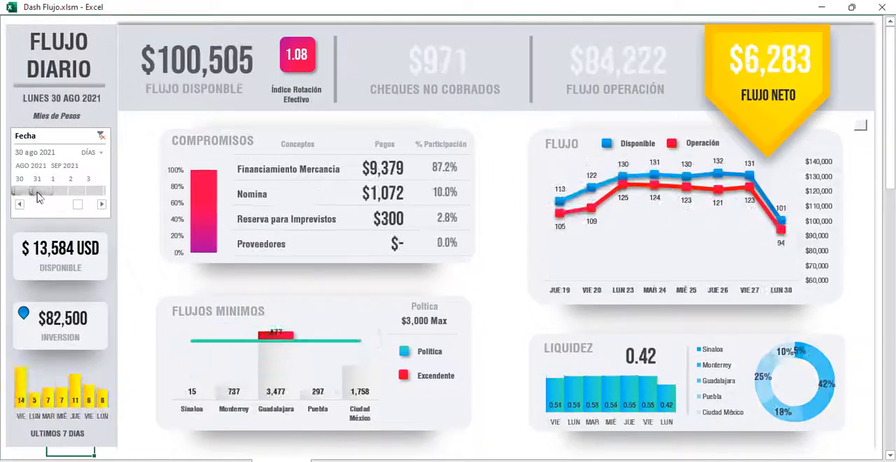